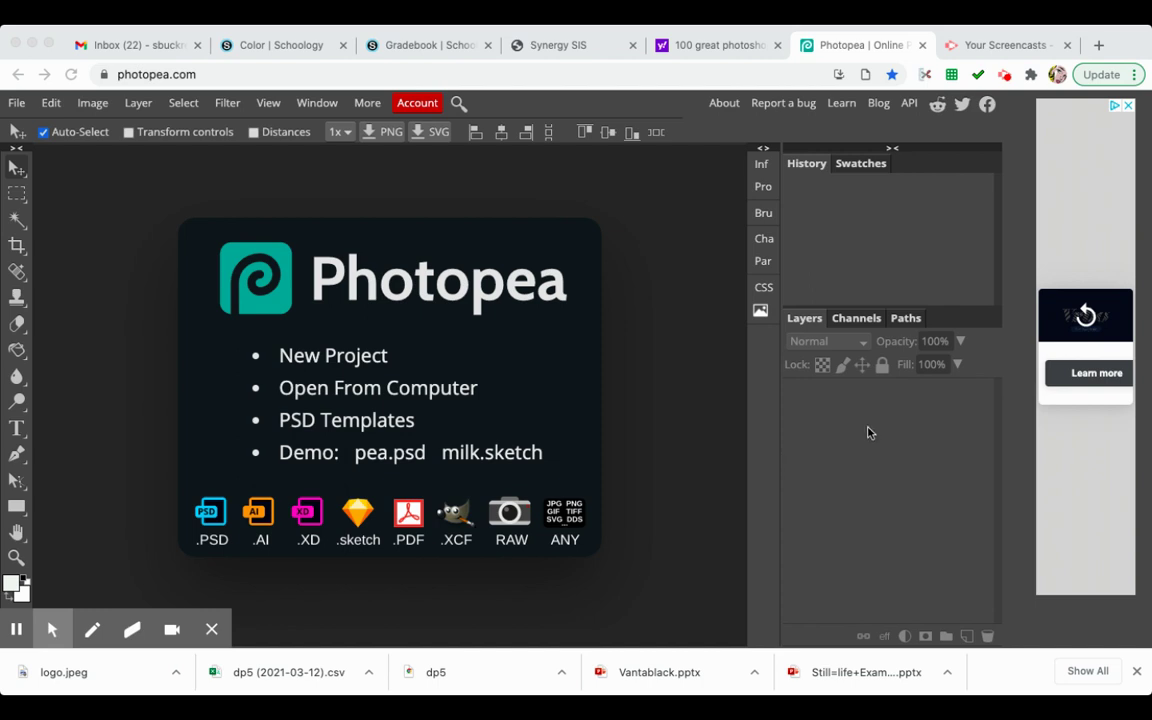
Search the web for "logo clipart" in a new browser tab and show the image results.
{"action": "left_click", "coordinate": [1098, 45]}
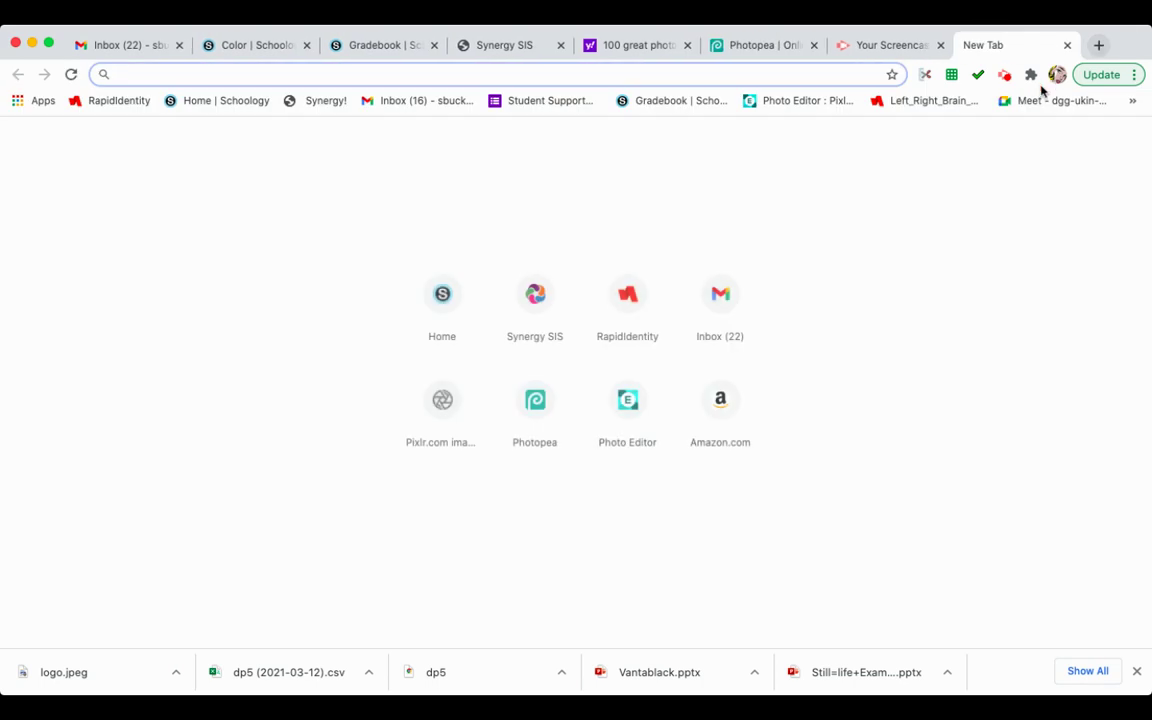
{"action": "type", "text": "lo"}
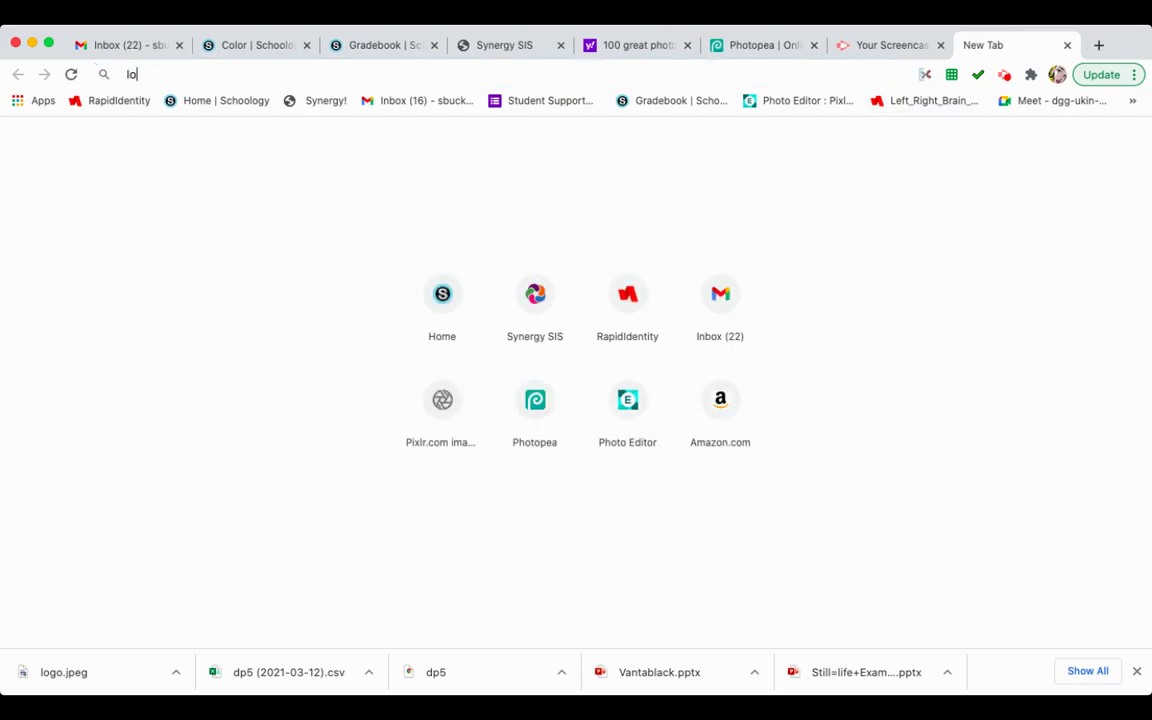
{"action": "type", "text": "go clipart"}
{"action": "key", "text": "Return"}
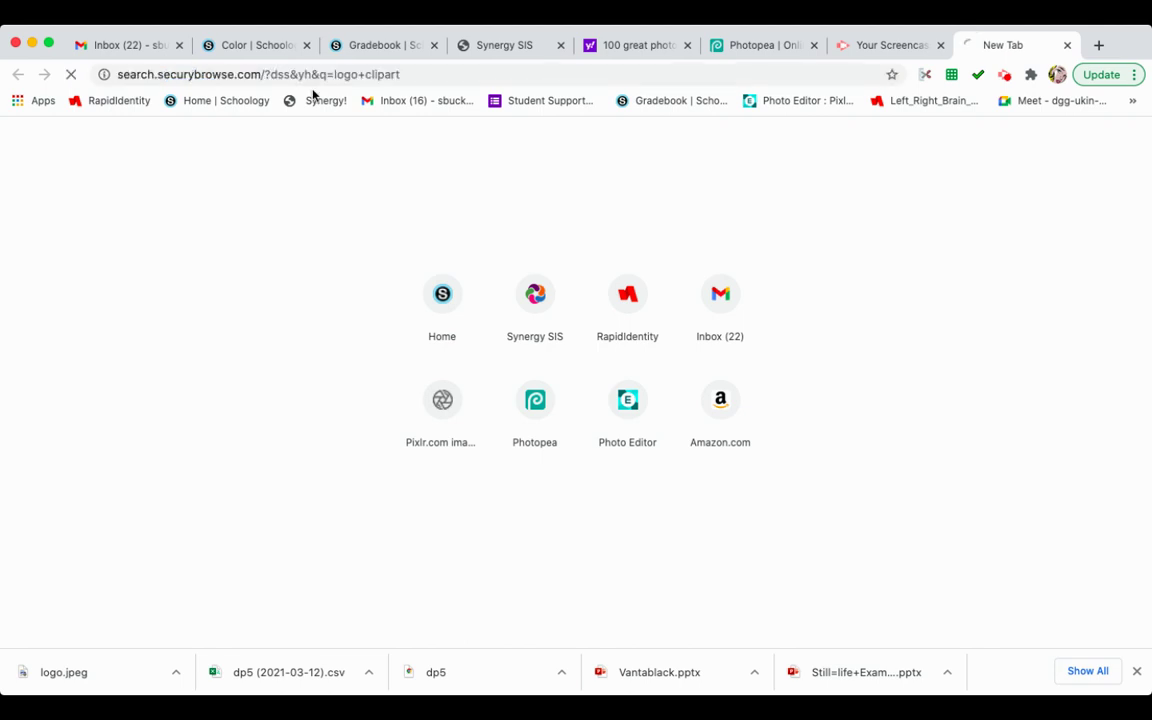
{"action": "left_click", "coordinate": [210, 171]}
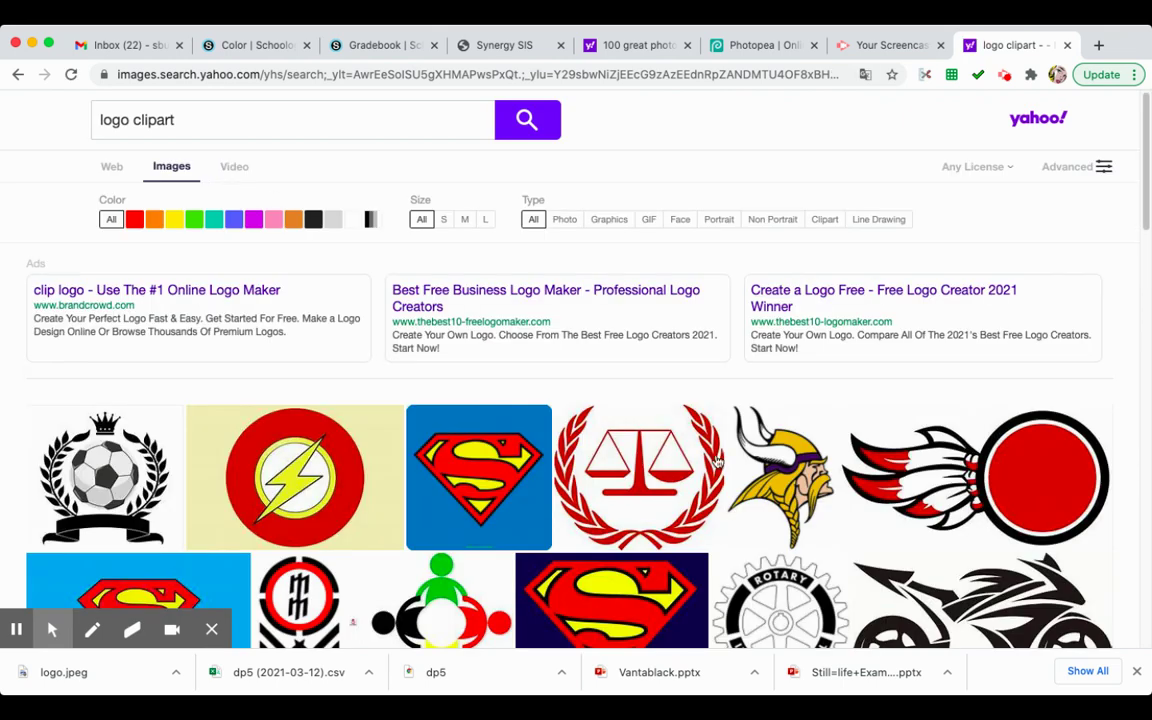
Browse the logo clipart image results for a suitable simple logo.
{"action": "scroll", "coordinate": [716, 460], "scroll_direction": "down", "scroll_amount": 5}
{"action": "scroll", "coordinate": [716, 460], "scroll_direction": "down", "scroll_amount": 3}
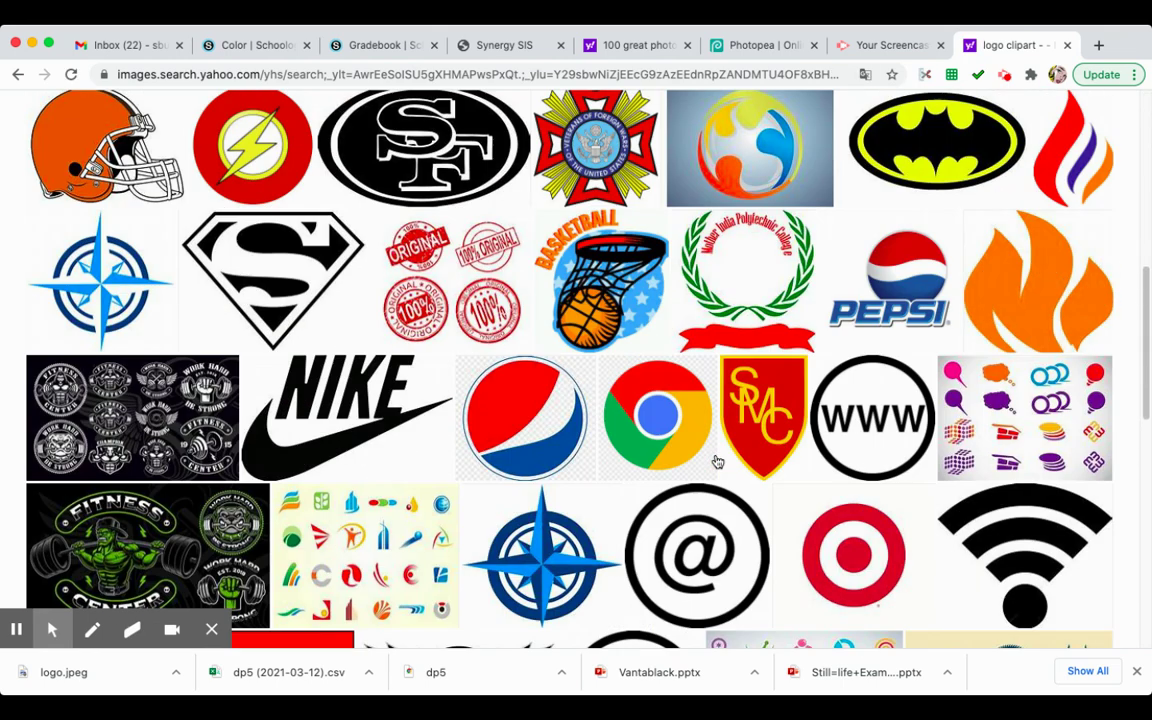
{"action": "scroll", "coordinate": [716, 461], "scroll_direction": "down", "scroll_amount": 8}
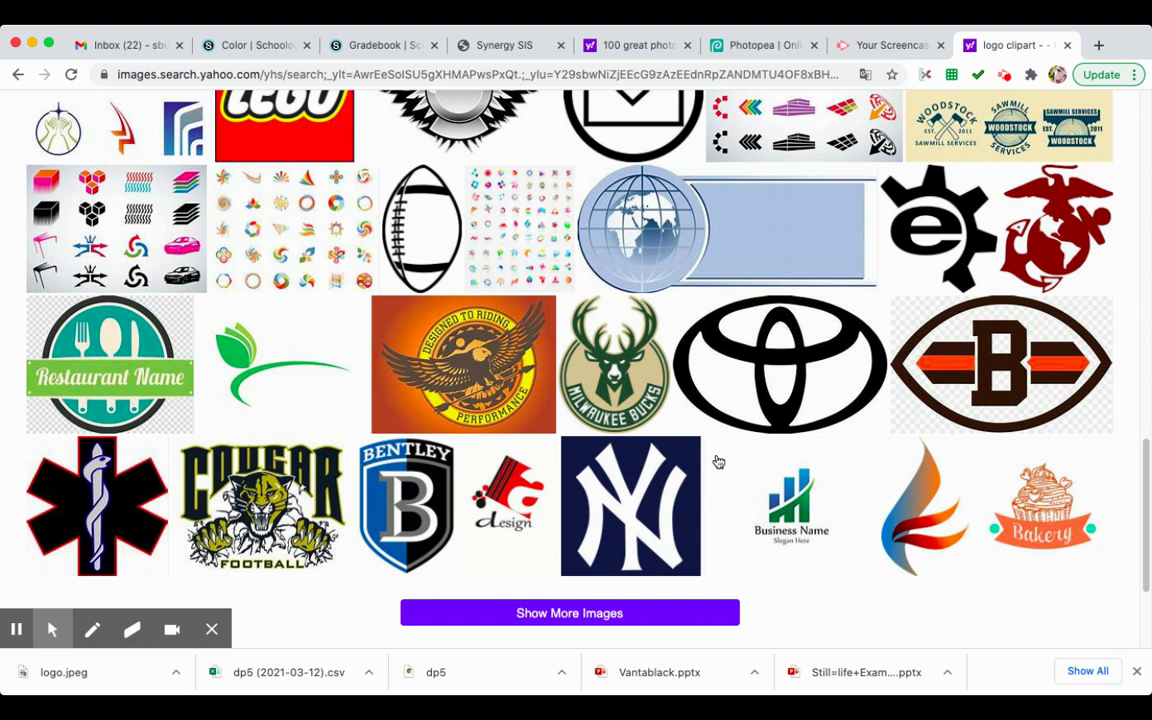
{"action": "scroll", "coordinate": [717, 461], "scroll_direction": "down", "scroll_amount": 3}
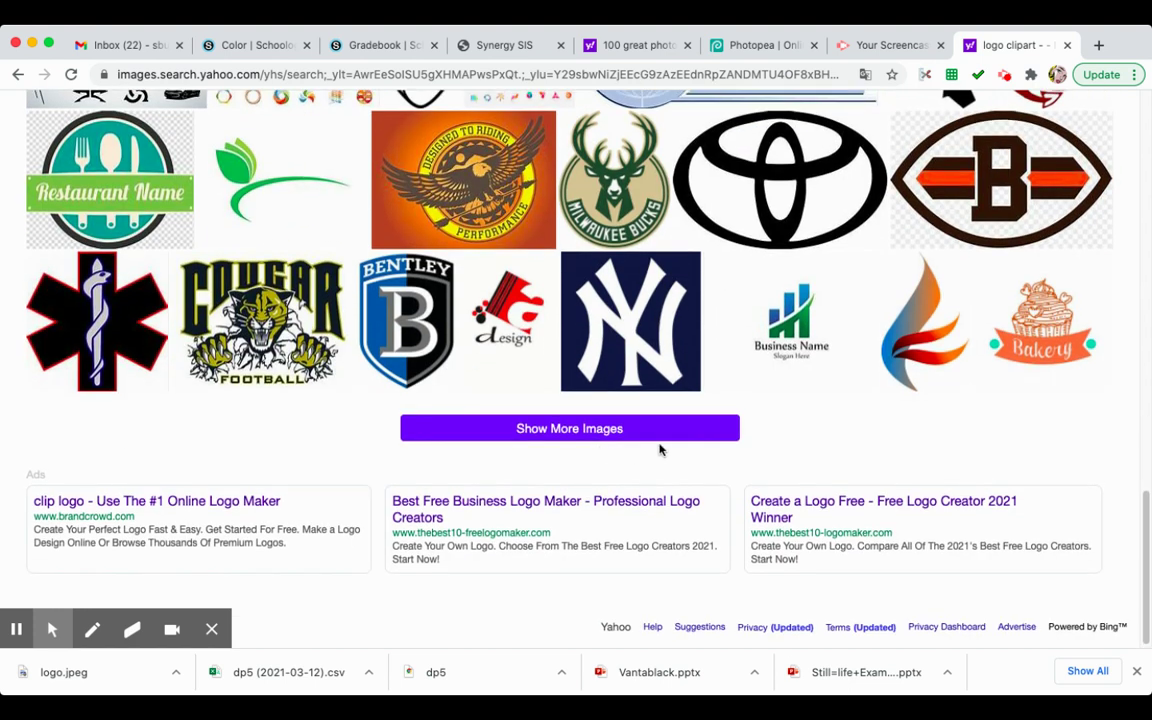
{"action": "scroll", "coordinate": [740, 404], "scroll_direction": "up", "scroll_amount": 3}
{"action": "scroll", "coordinate": [740, 404], "scroll_direction": "up", "scroll_amount": 6}
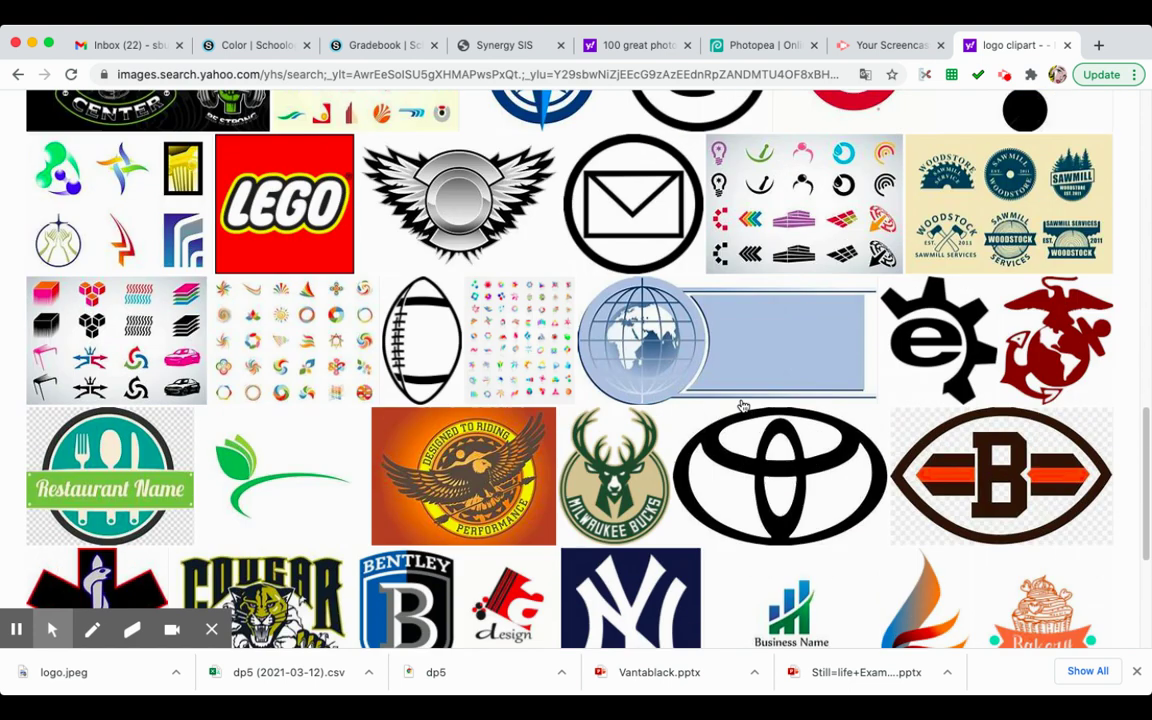
{"action": "scroll", "coordinate": [742, 405], "scroll_direction": "up", "scroll_amount": 6}
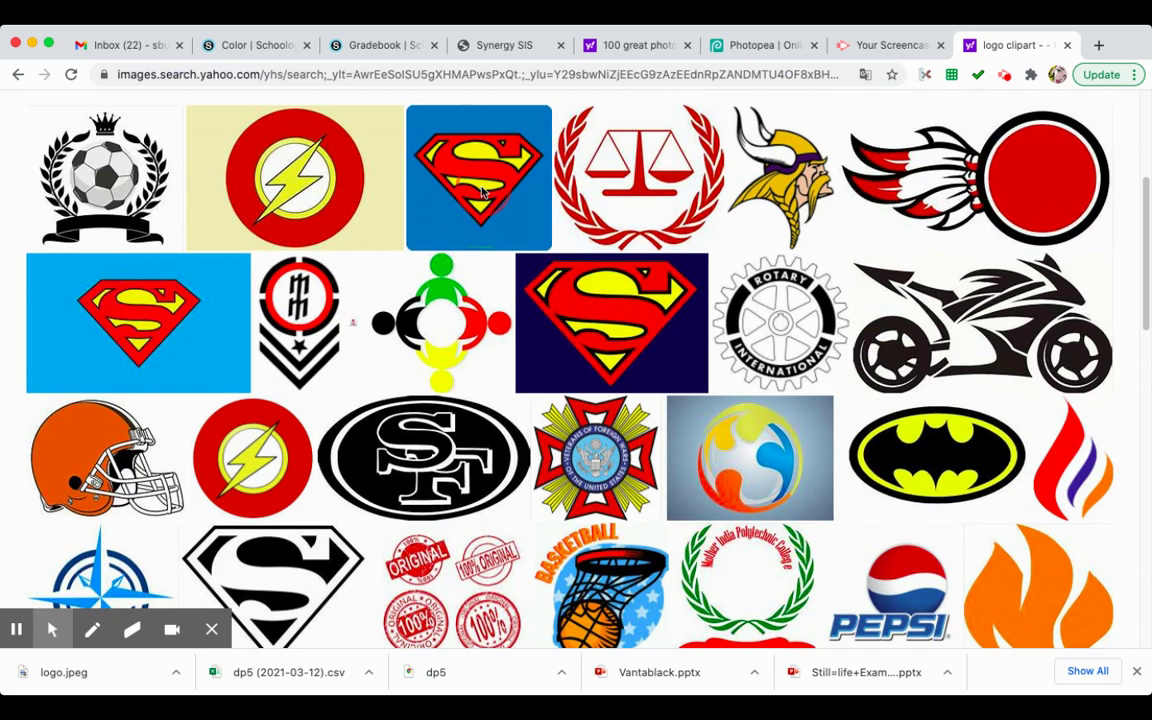
{"action": "left_click", "coordinate": [536, 351]}
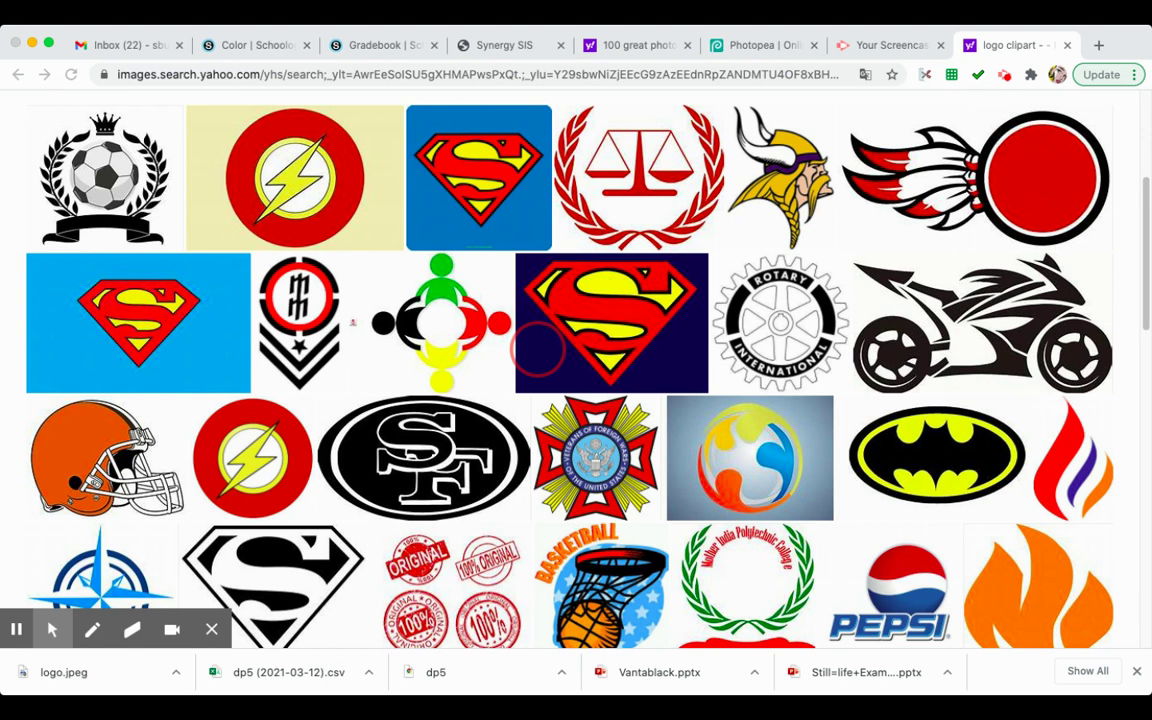
{"action": "left_click", "coordinate": [805, 447]}
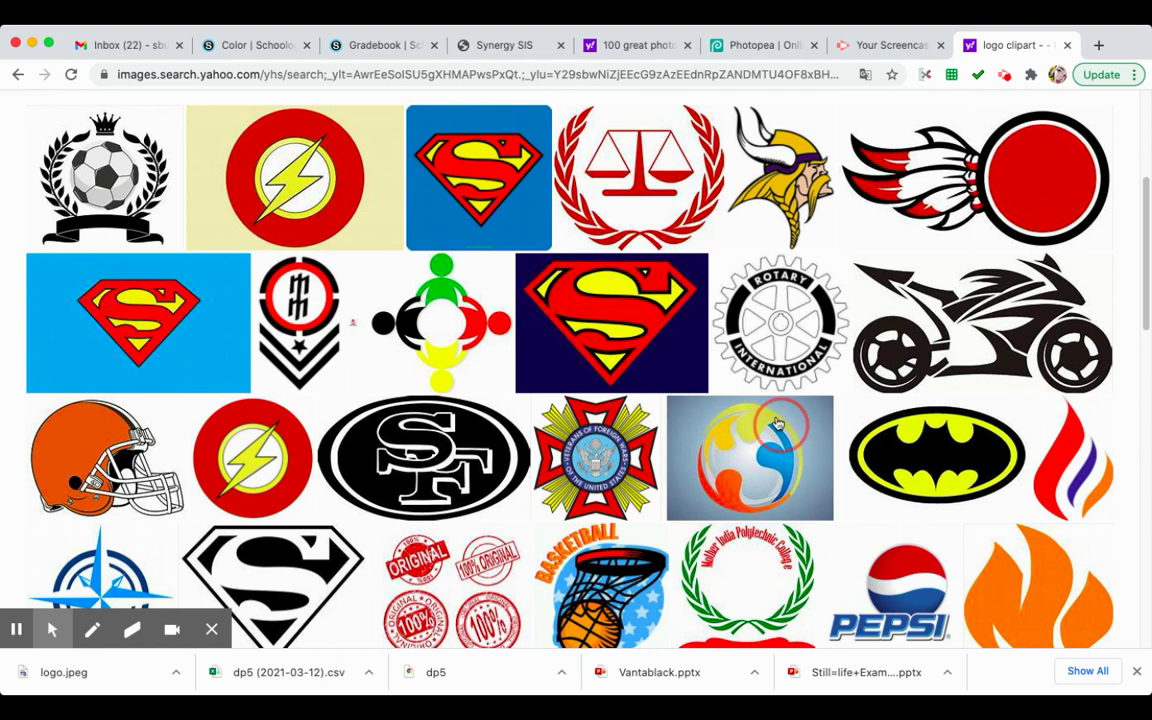
Switch to Photopea and open the saved Superman logo image from the computer.
{"action": "left_click", "coordinate": [758, 47]}
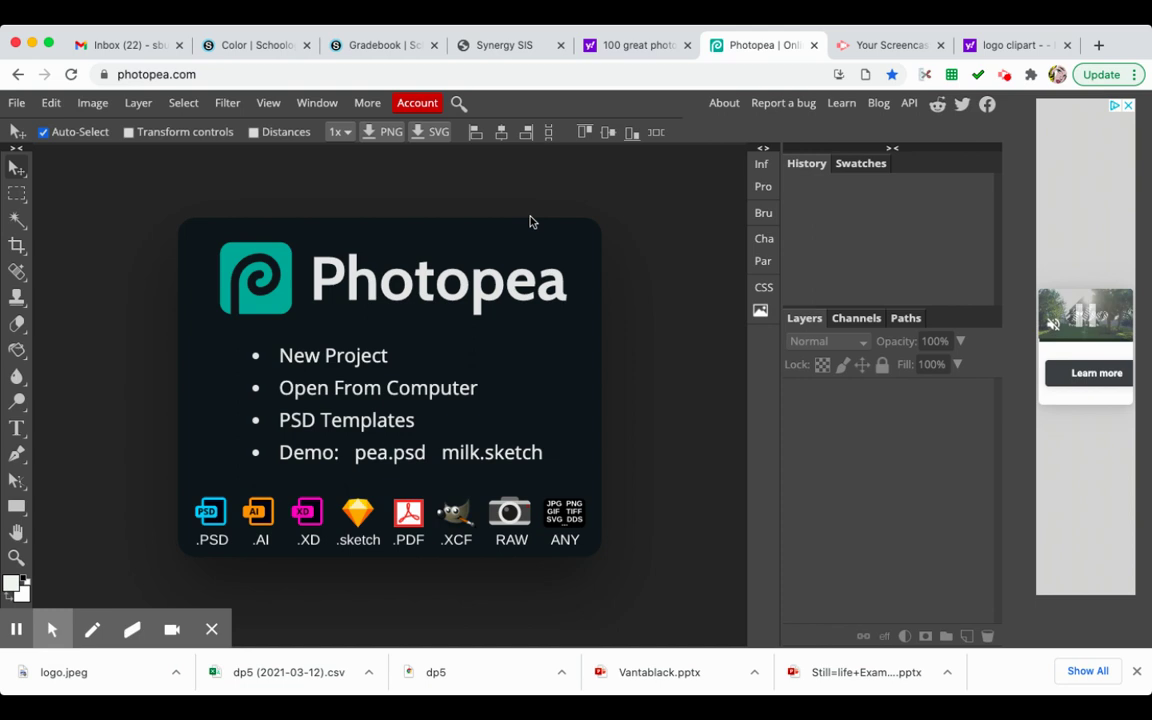
{"action": "left_click", "coordinate": [17, 105]}
{"action": "left_click", "coordinate": [41, 156]}
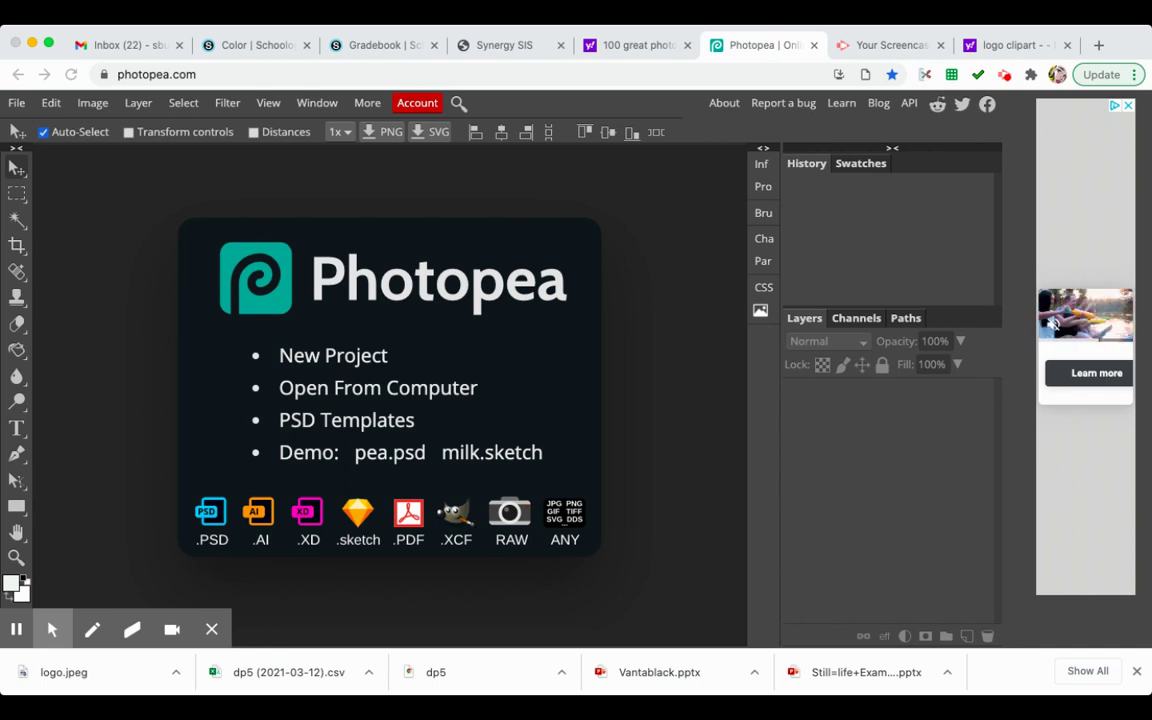
{"action": "double_click", "coordinate": [387, 313]}
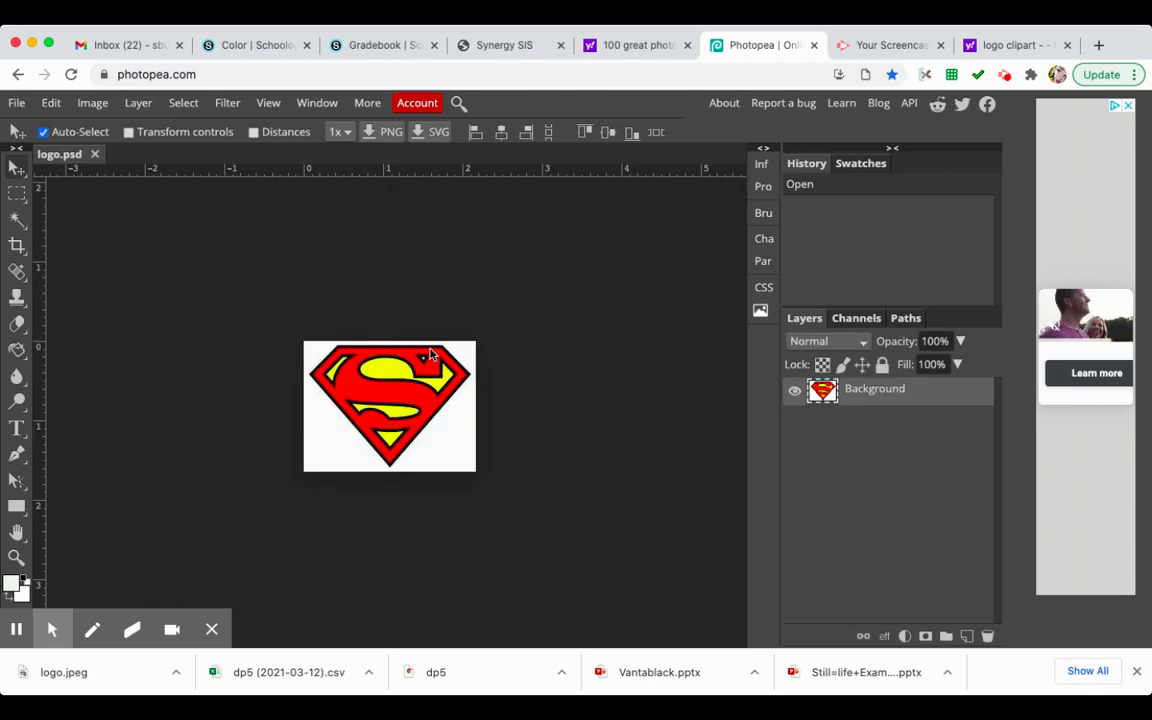
Check the logo's image size and its measurement units without changing them.
{"action": "left_click", "coordinate": [96, 104]}
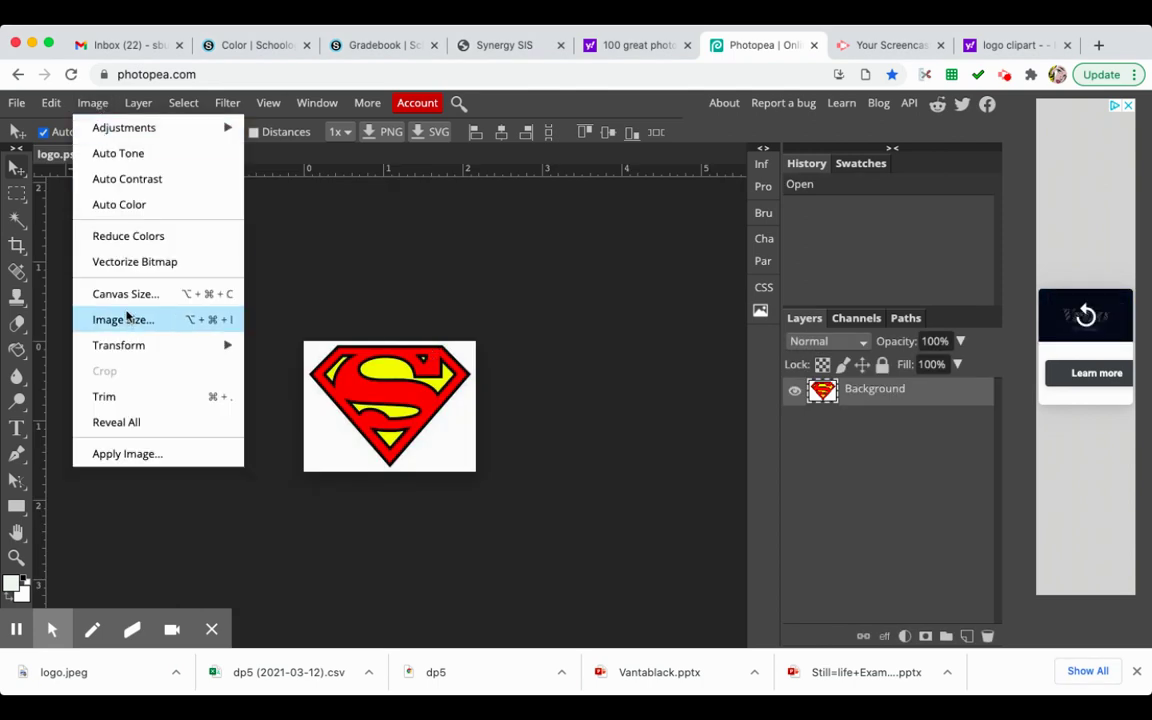
{"action": "left_click", "coordinate": [160, 319]}
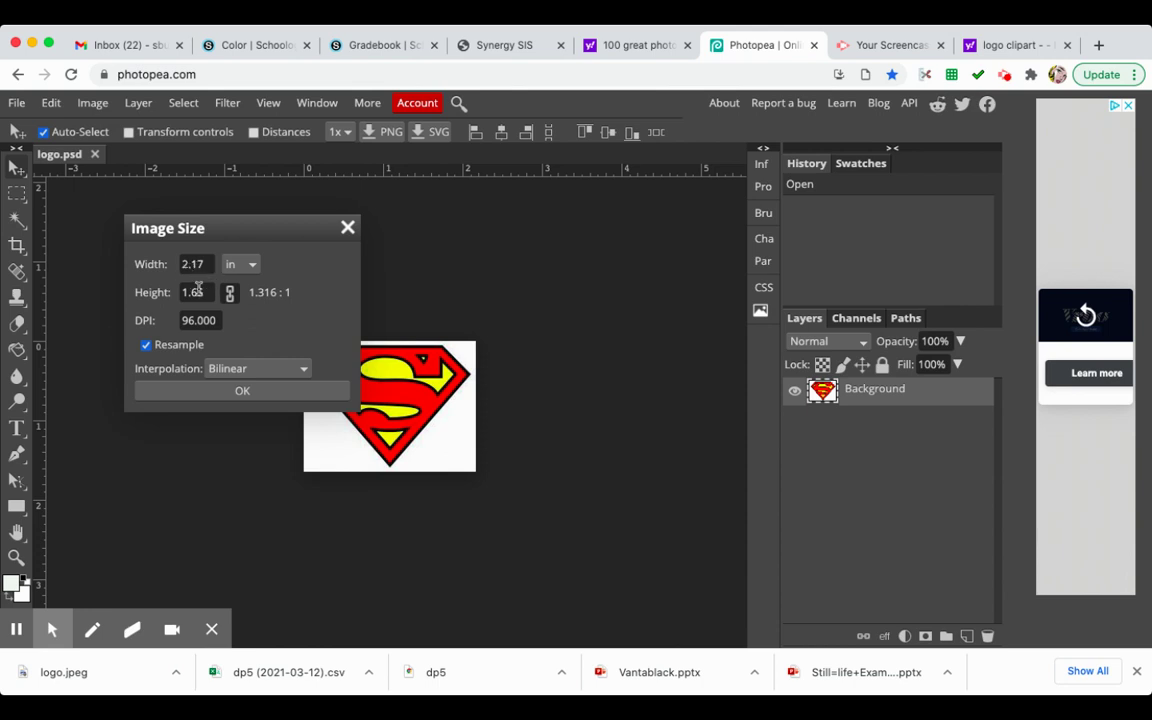
{"action": "left_click", "coordinate": [254, 268]}
{"action": "left_click", "coordinate": [347, 229]}
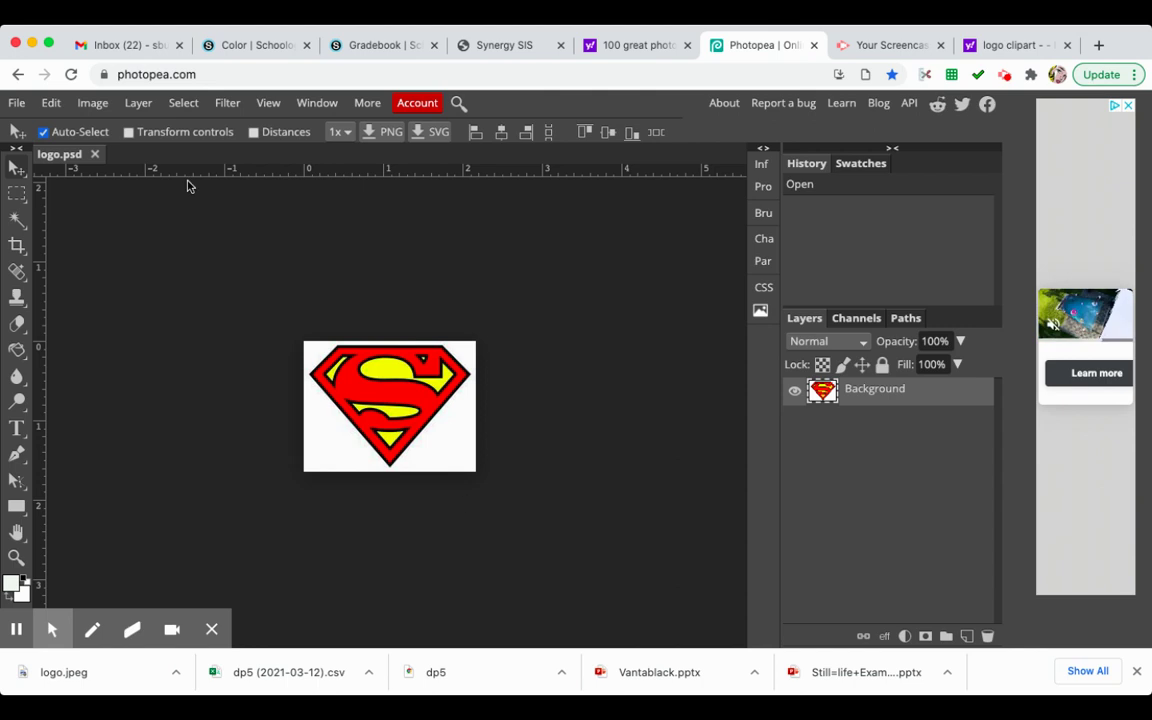
Enlarge the canvas proportionally to 7.90 by 6.00 inches, anchoring the logo in the canvas's top-left corner.
{"action": "left_click", "coordinate": [97, 108]}
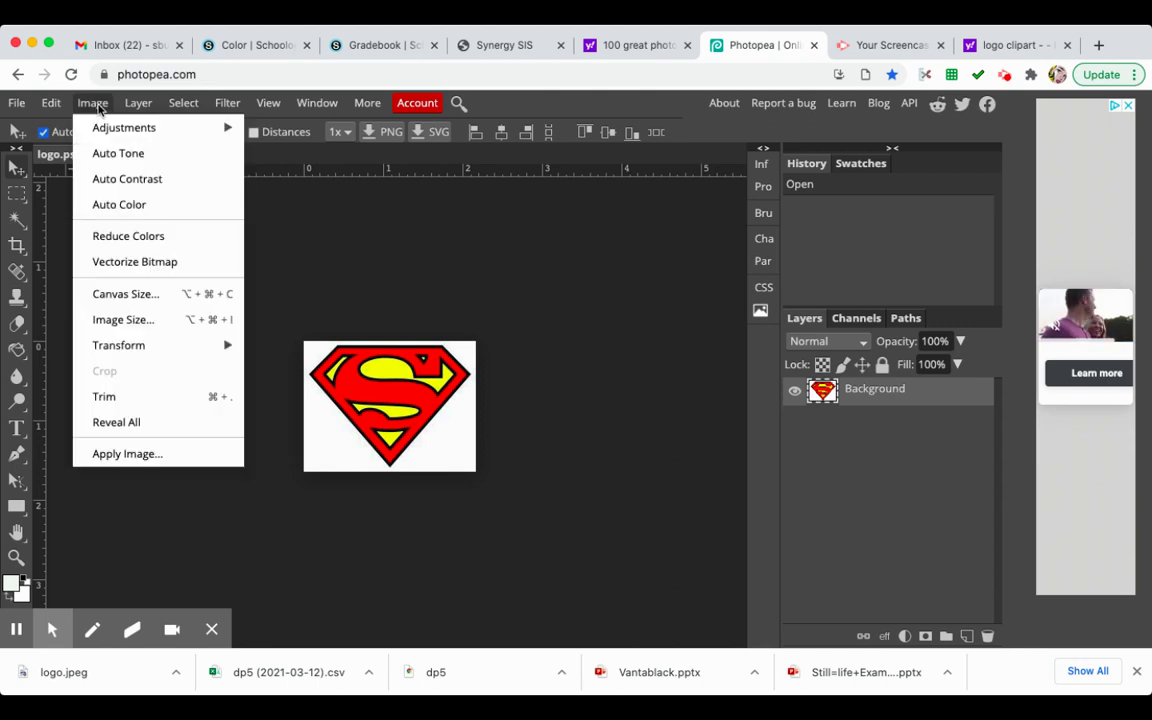
{"action": "left_click", "coordinate": [166, 296]}
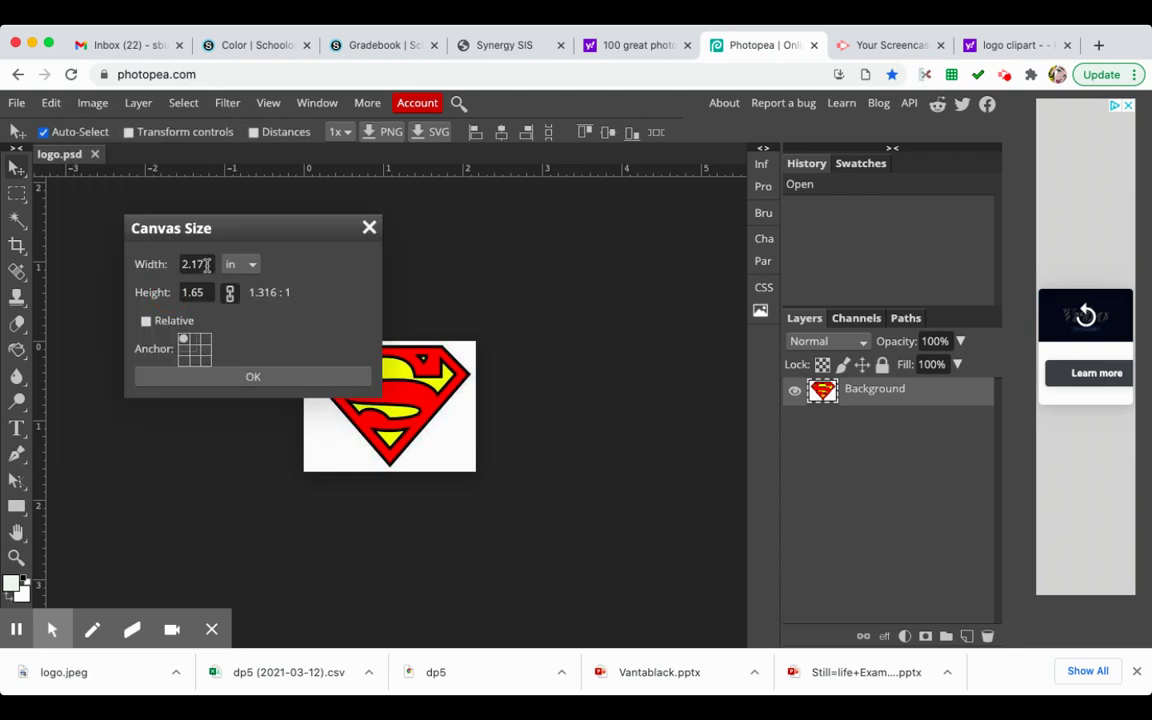
{"action": "left_click_drag", "start_coordinate": [207, 264], "coordinate": [183, 264]}
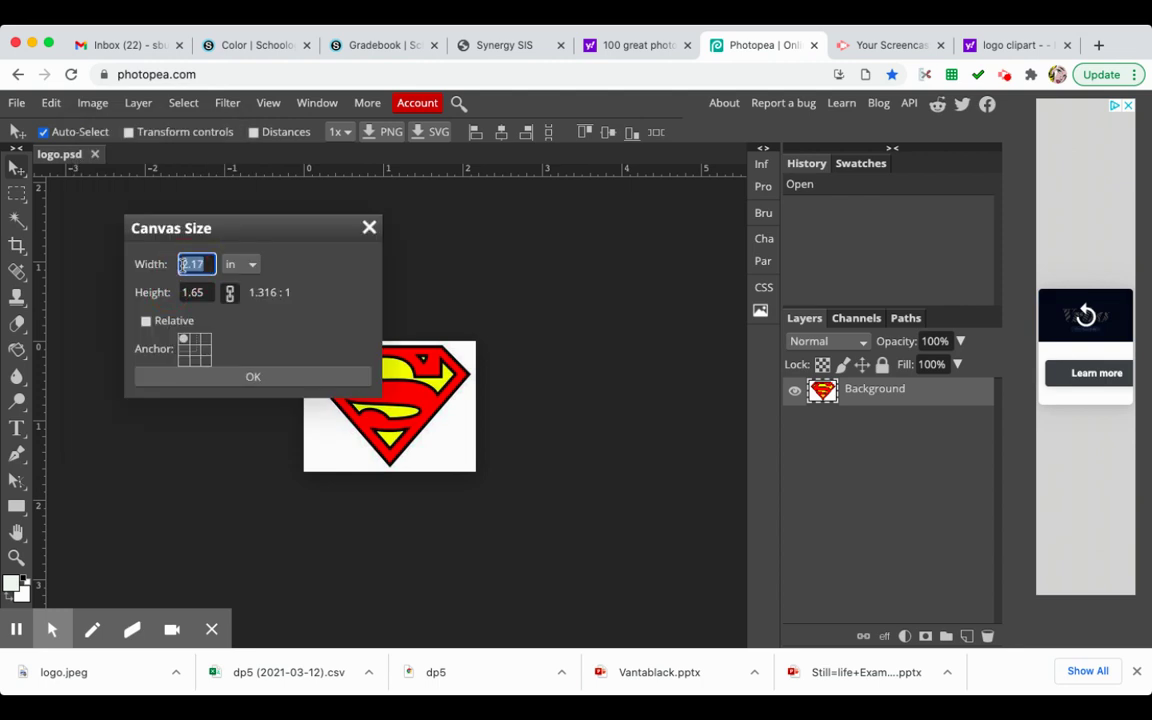
{"action": "type", "text": "4"}
{"action": "left_click", "coordinate": [203, 291]}
{"action": "left_click_drag", "start_coordinate": [203, 291], "coordinate": [181, 289]}
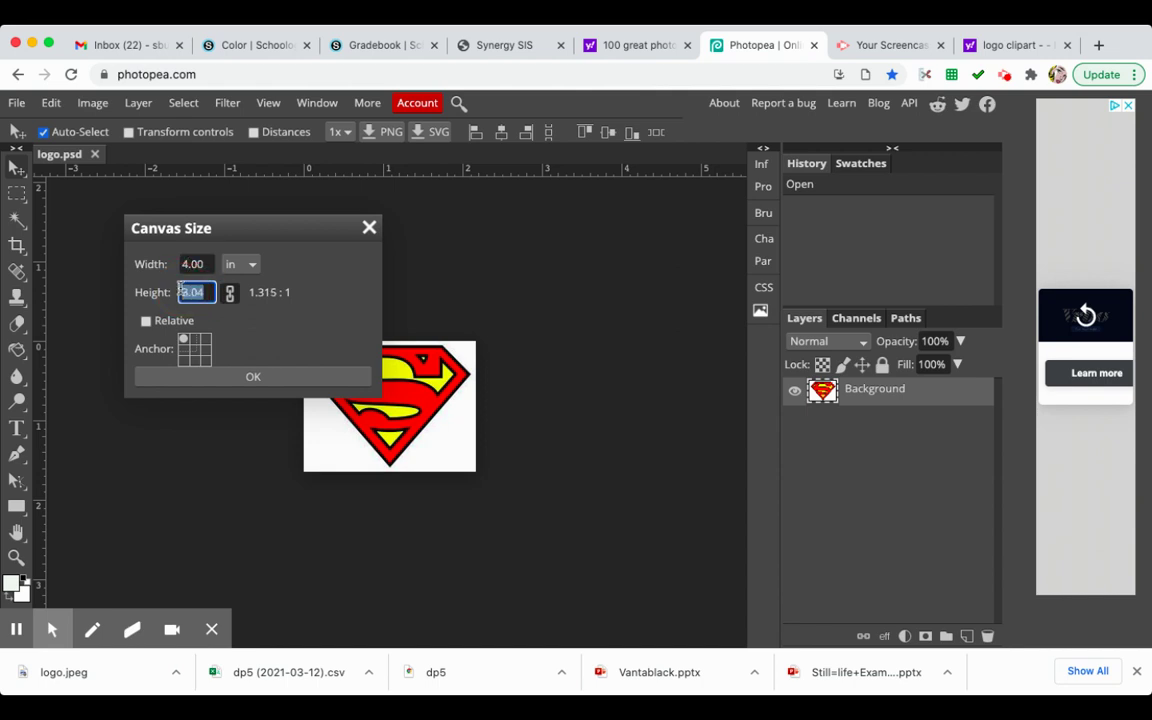
{"action": "type", "text": "6"}
{"action": "left_click", "coordinate": [196, 352]}
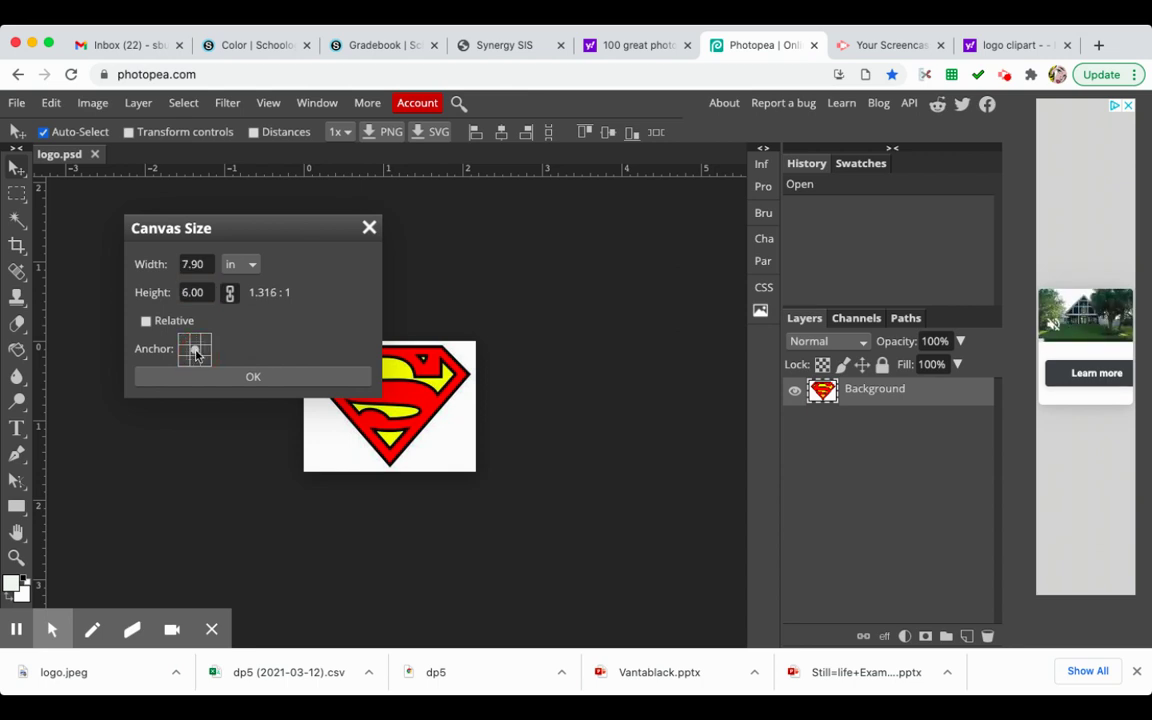
{"action": "left_click", "coordinate": [184, 340]}
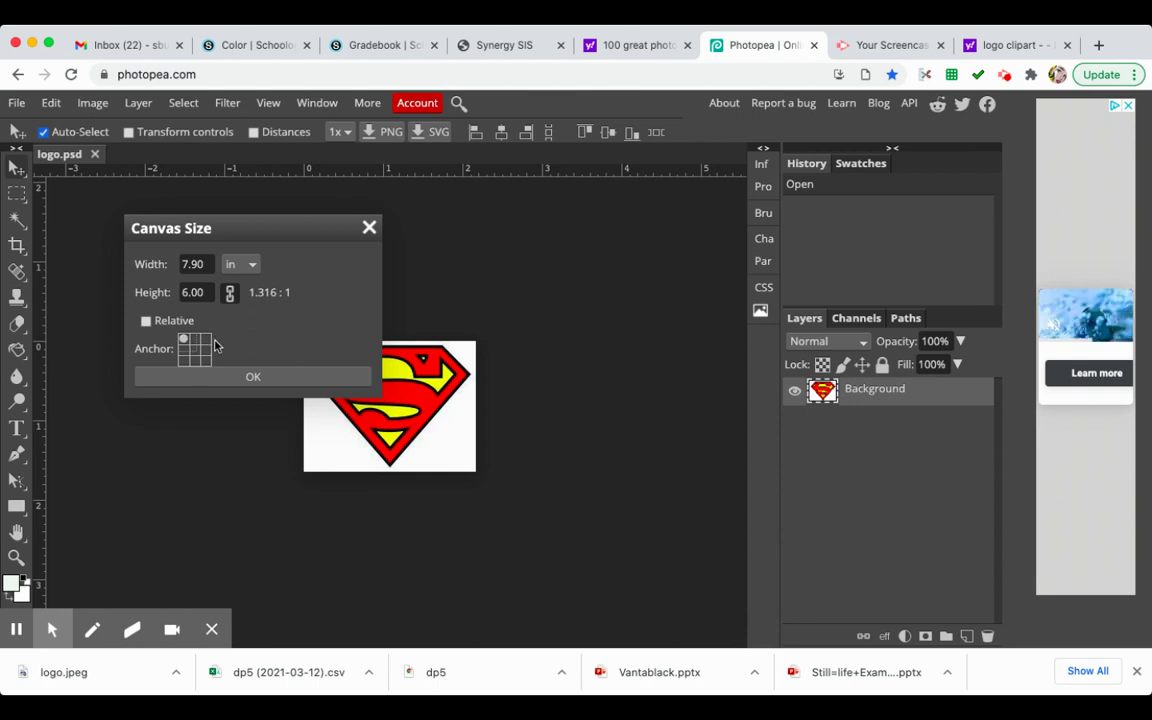
{"action": "left_click", "coordinate": [253, 376]}
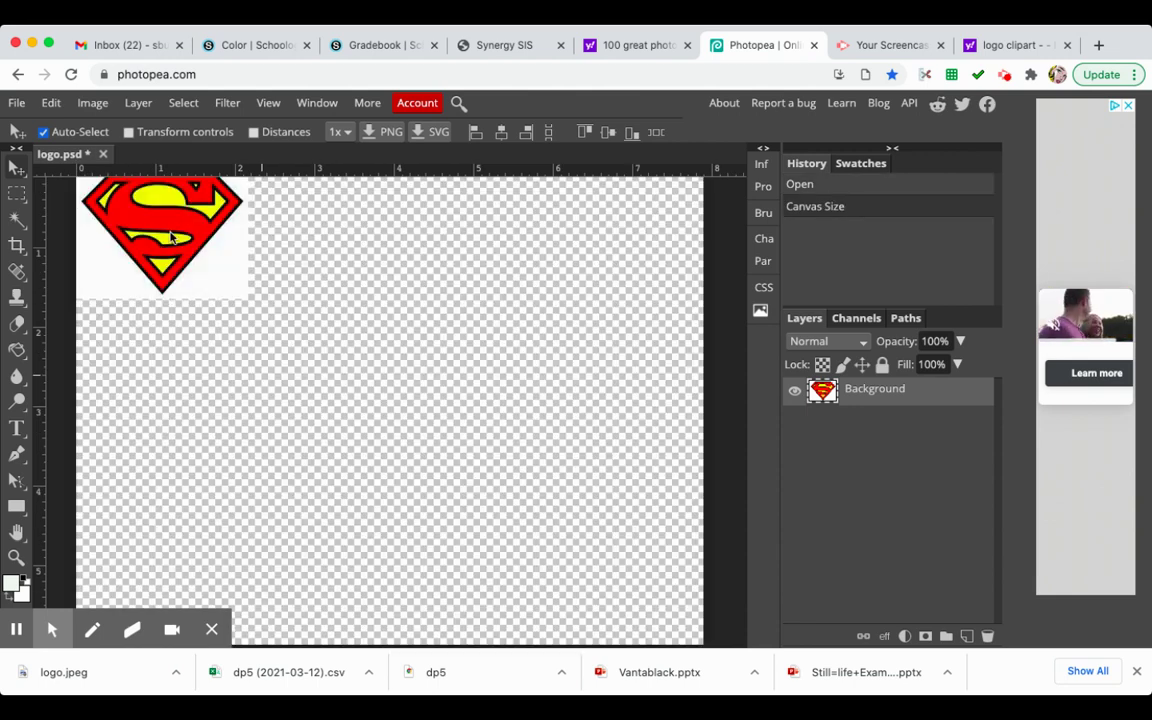
Move the logo slightly inward from the canvas's top-left corner, leaving a small margin.
{"action": "left_click", "coordinate": [16, 556]}
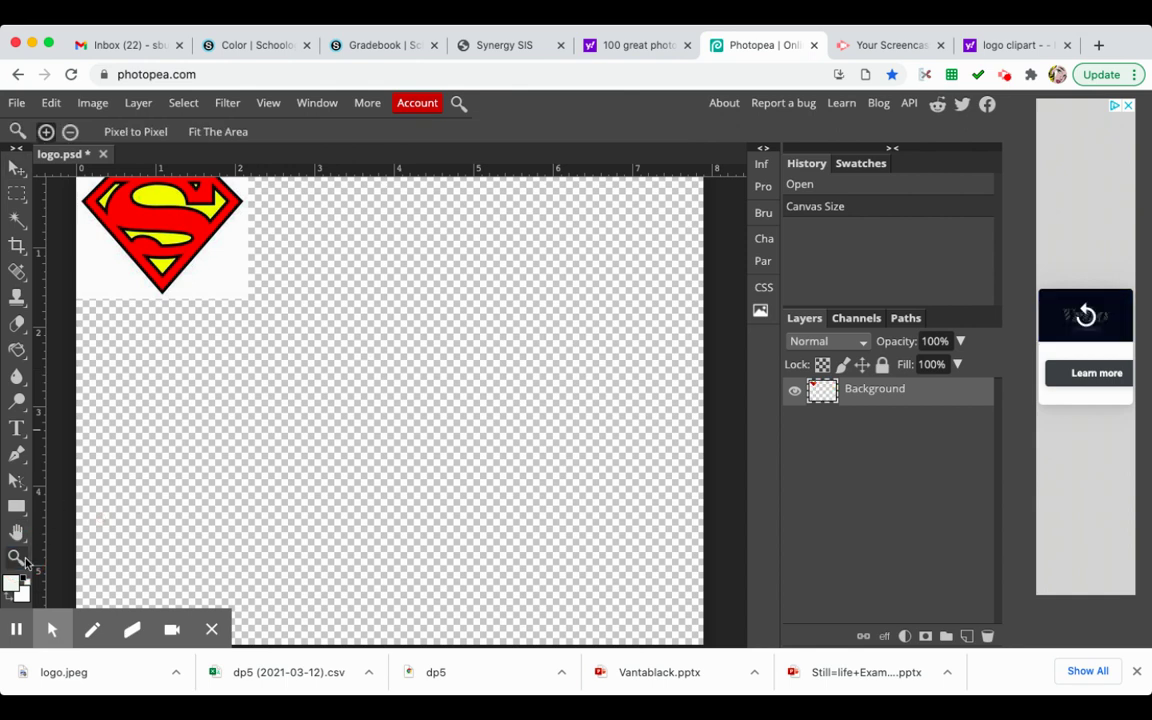
{"action": "key", "text": "alt"}
{"action": "left_click", "coordinate": [377, 260], "text": "alt"}
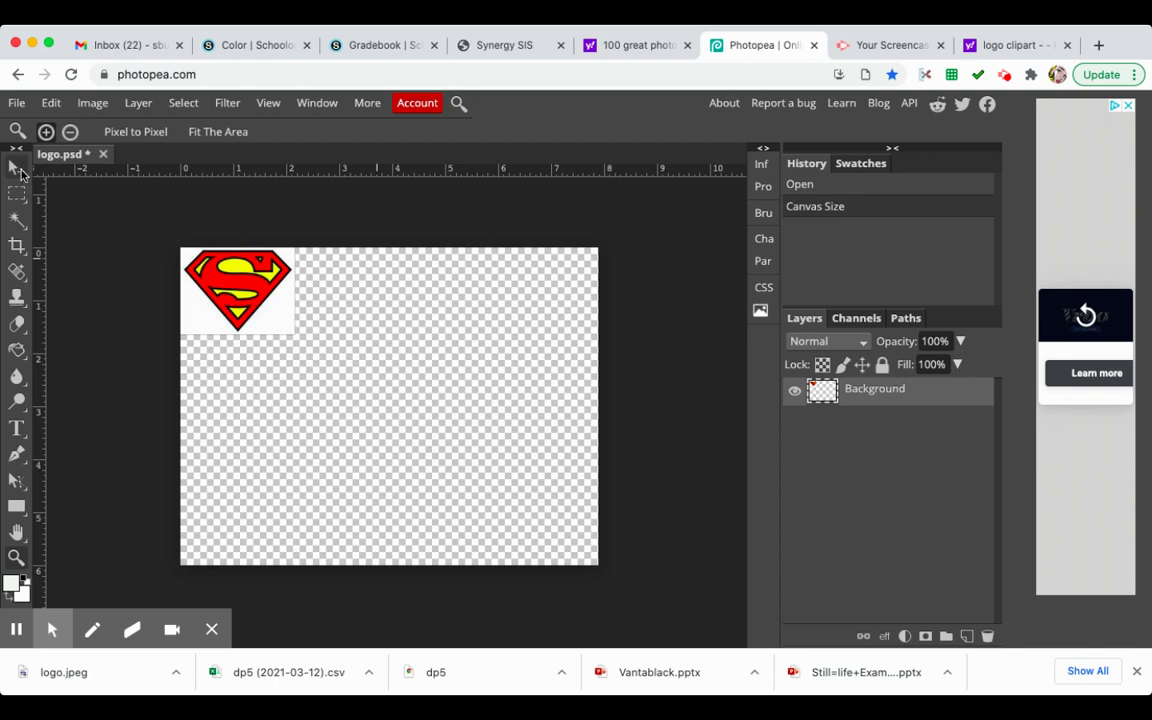
{"action": "left_click", "coordinate": [18, 168]}
{"action": "left_click_drag", "start_coordinate": [239, 291], "coordinate": [247, 293]}
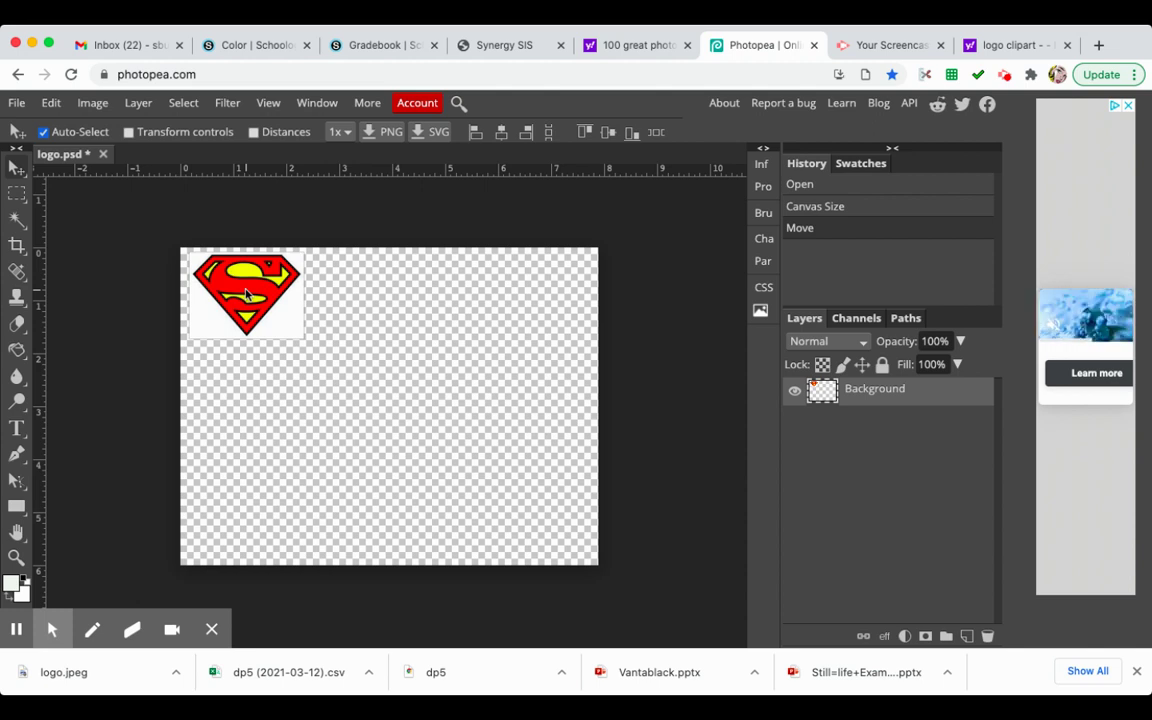
Duplicate the logo five times and arrange the copies with the original in two rows of three.
{"action": "left_click_drag", "start_coordinate": [247, 293], "coordinate": [377, 291]}
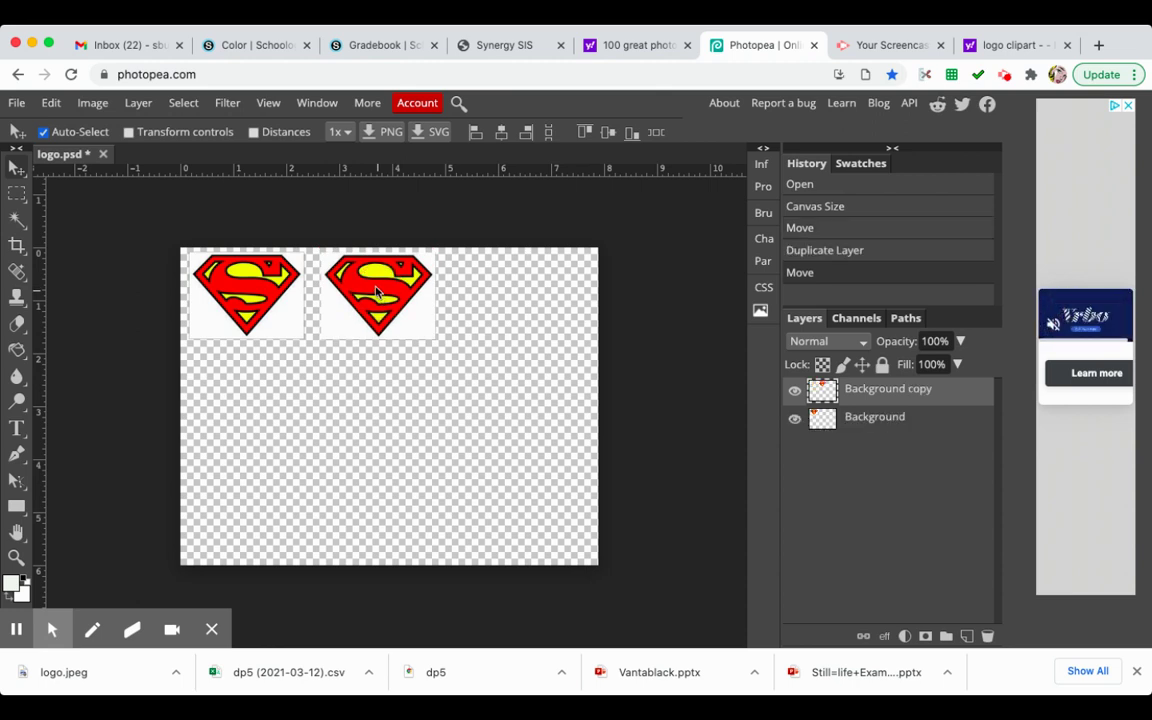
{"action": "left_click_drag", "start_coordinate": [377, 291], "coordinate": [384, 392]}
{"action": "left_click_drag", "start_coordinate": [384, 392], "coordinate": [512, 392]}
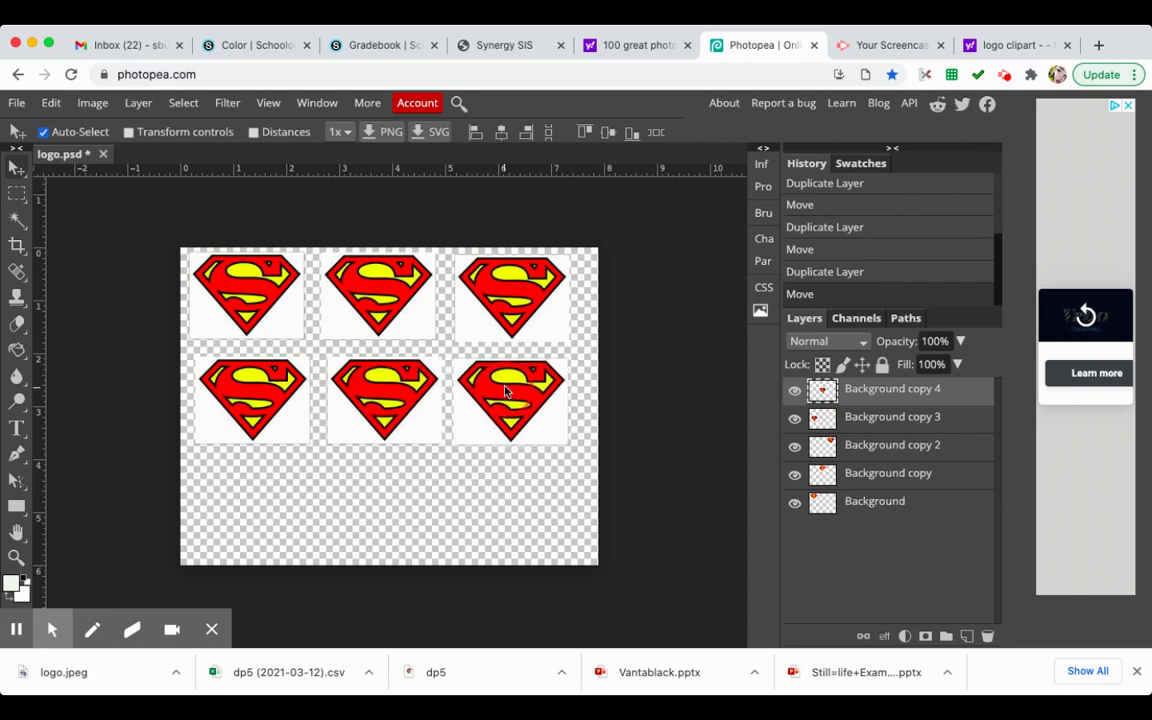
Crop the canvas to a full-width rectangle about 4 inches tall enclosing both rows of logos, and clear the selection.
{"action": "left_click", "coordinate": [16, 193]}
{"action": "left_click_drag", "start_coordinate": [178, 247], "coordinate": [596, 462]}
{"action": "left_click", "coordinate": [92, 103]}
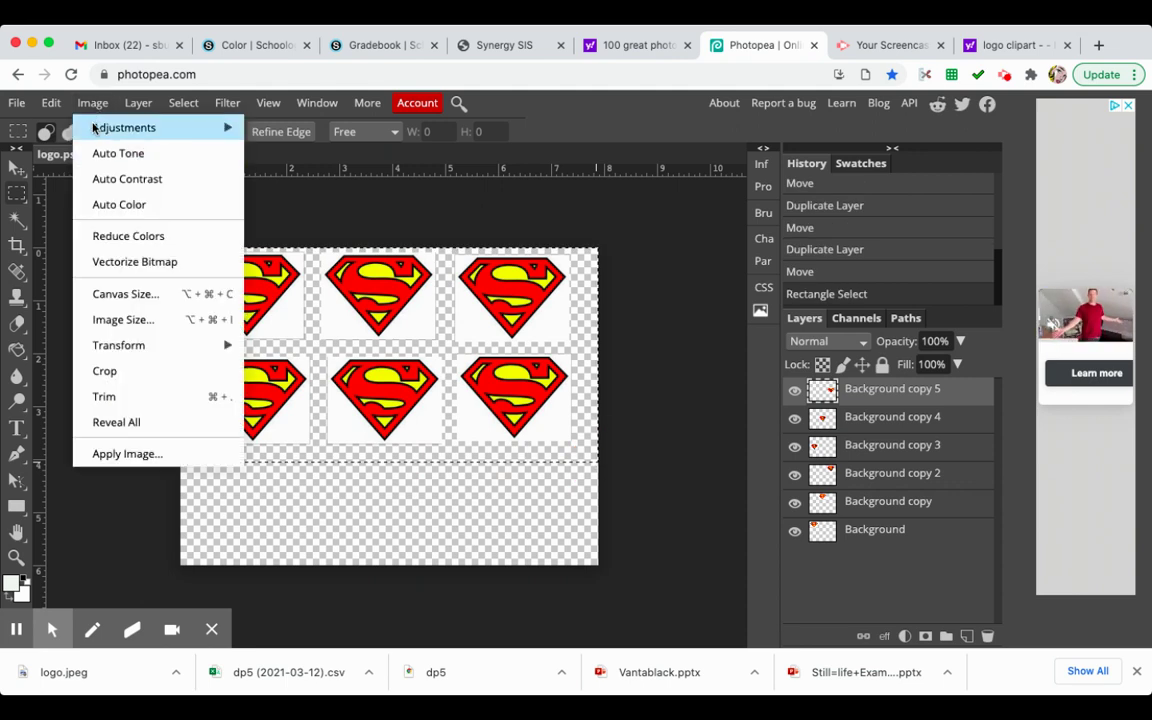
{"action": "left_click", "coordinate": [104, 371]}
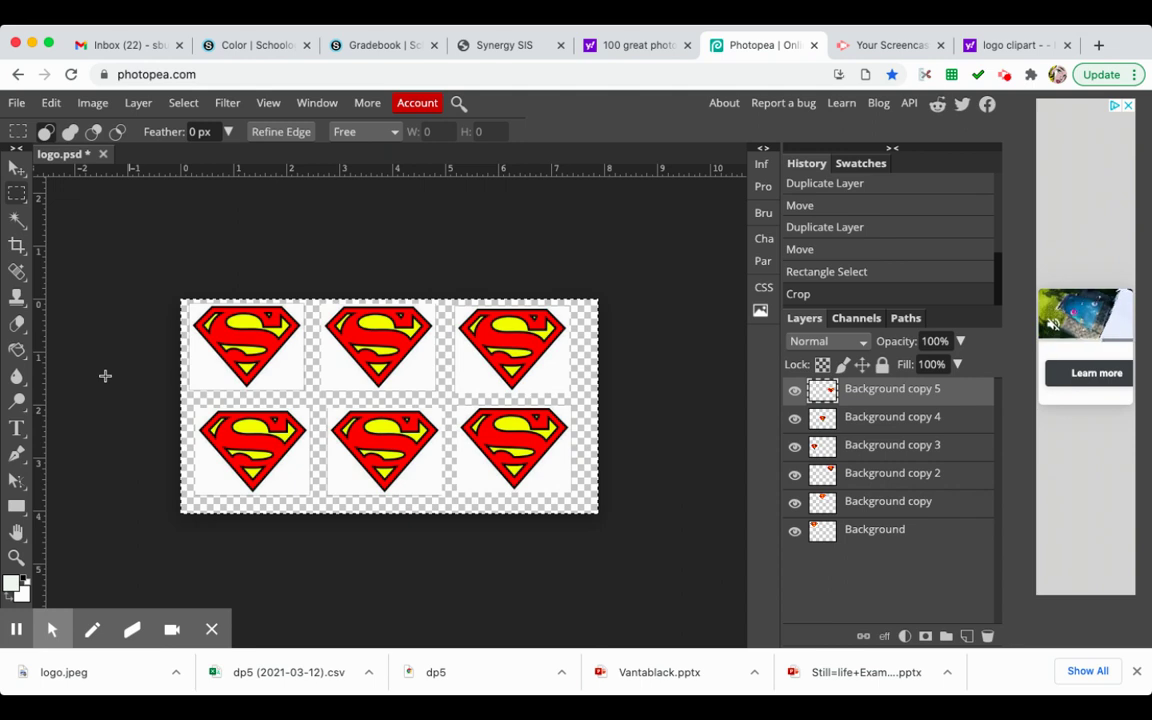
{"action": "key", "text": "ctrl+d"}
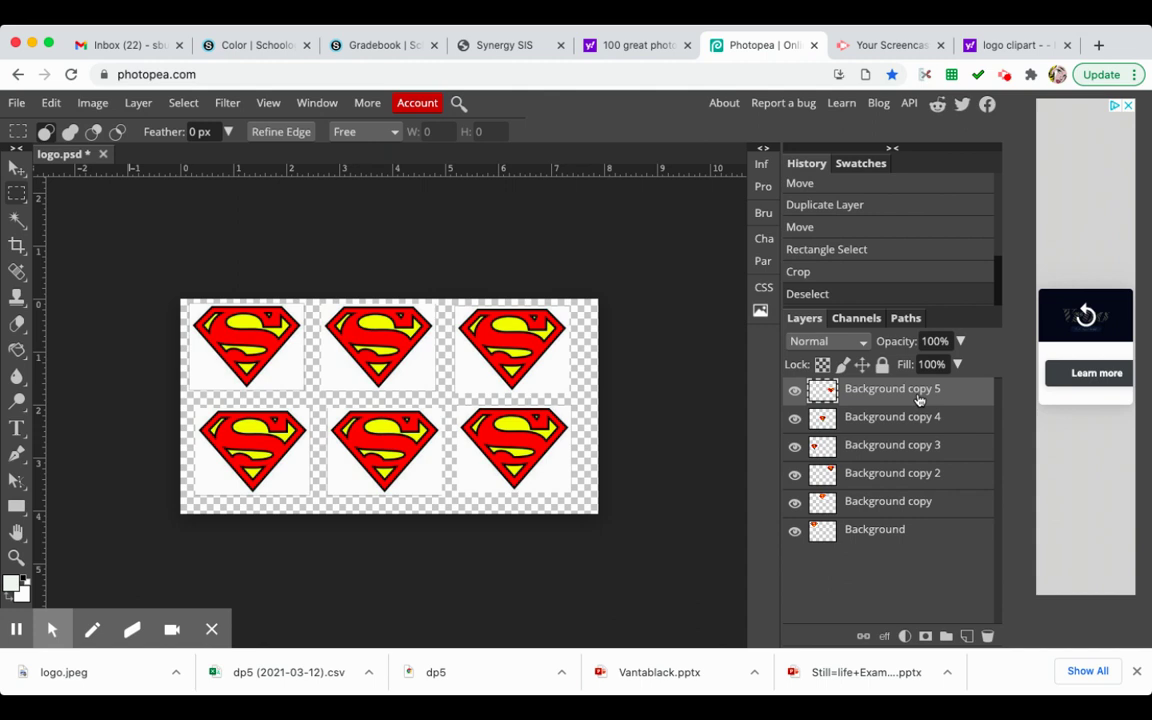
Select the original logo's Background layer.
{"action": "left_click", "coordinate": [862, 532]}
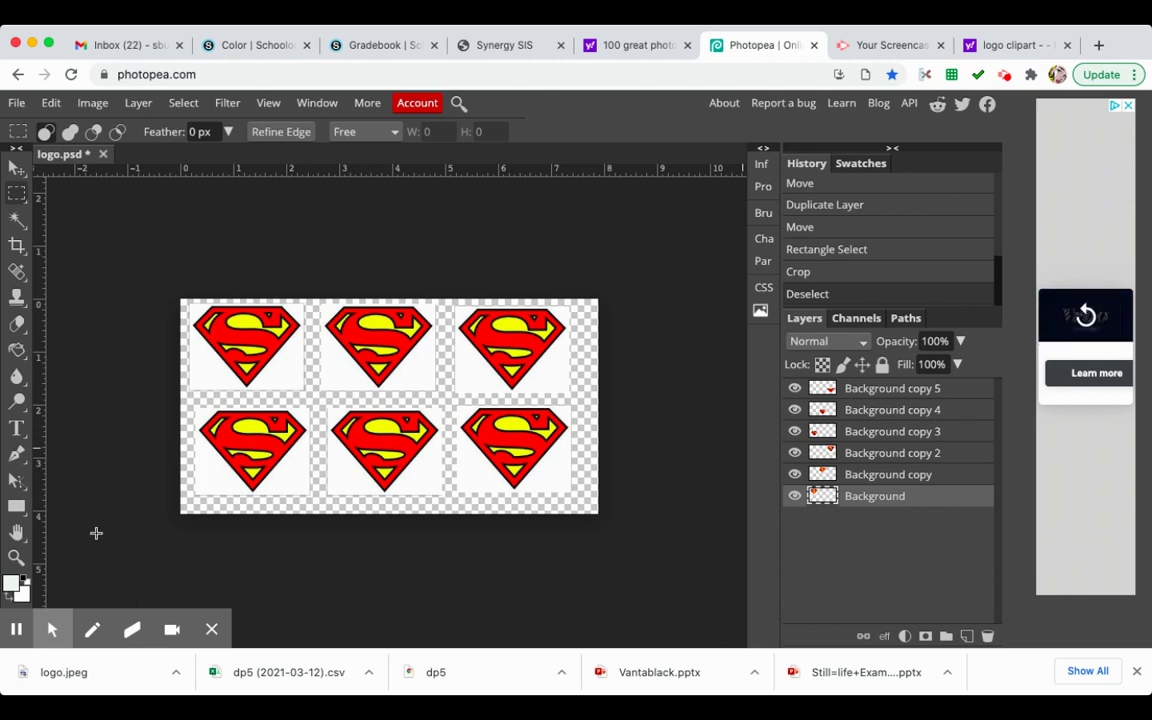
{"action": "mouse_move", "coordinate": [8, 618]}
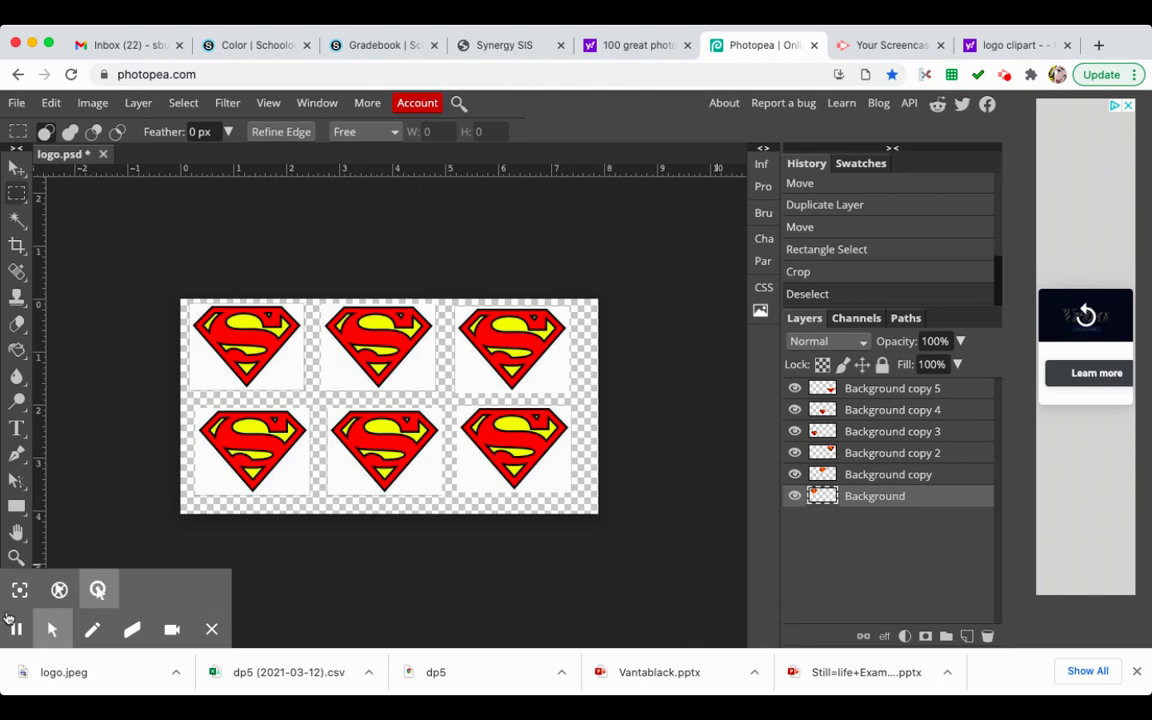
{"action": "left_click", "coordinate": [211, 629]}
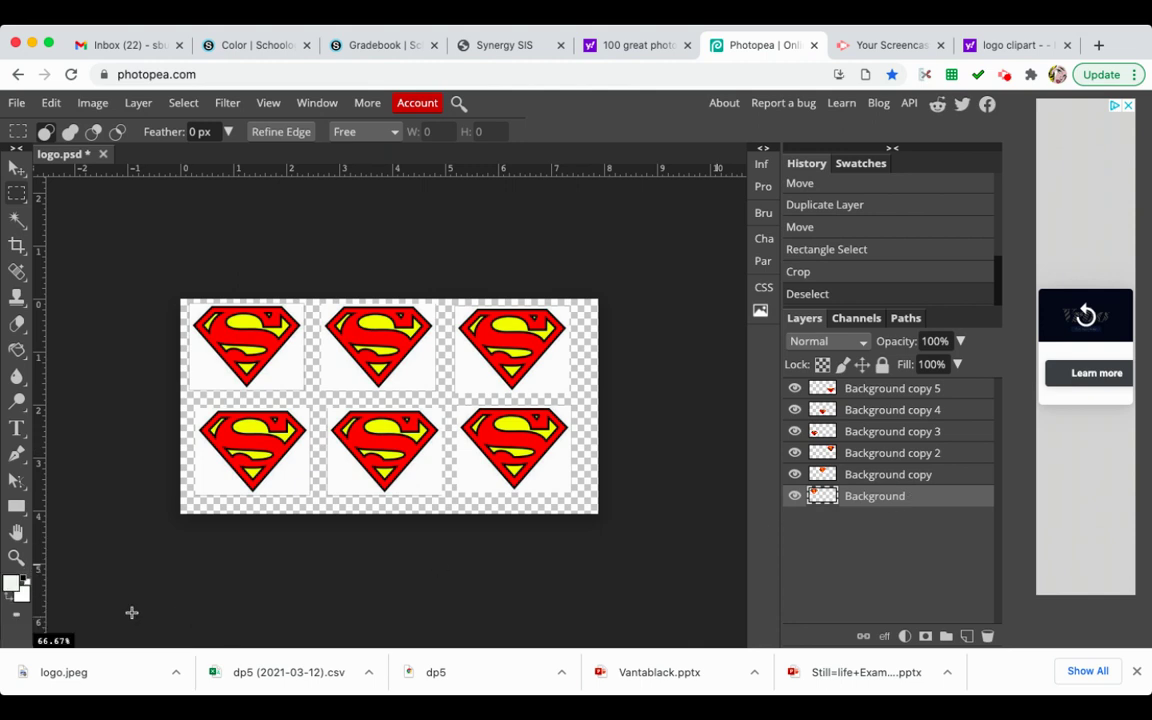
Set the foreground color to near-white f8fcf8 and fill the transparent area around the logos with the Paint Bucket.
{"action": "left_click", "coordinate": [12, 585]}
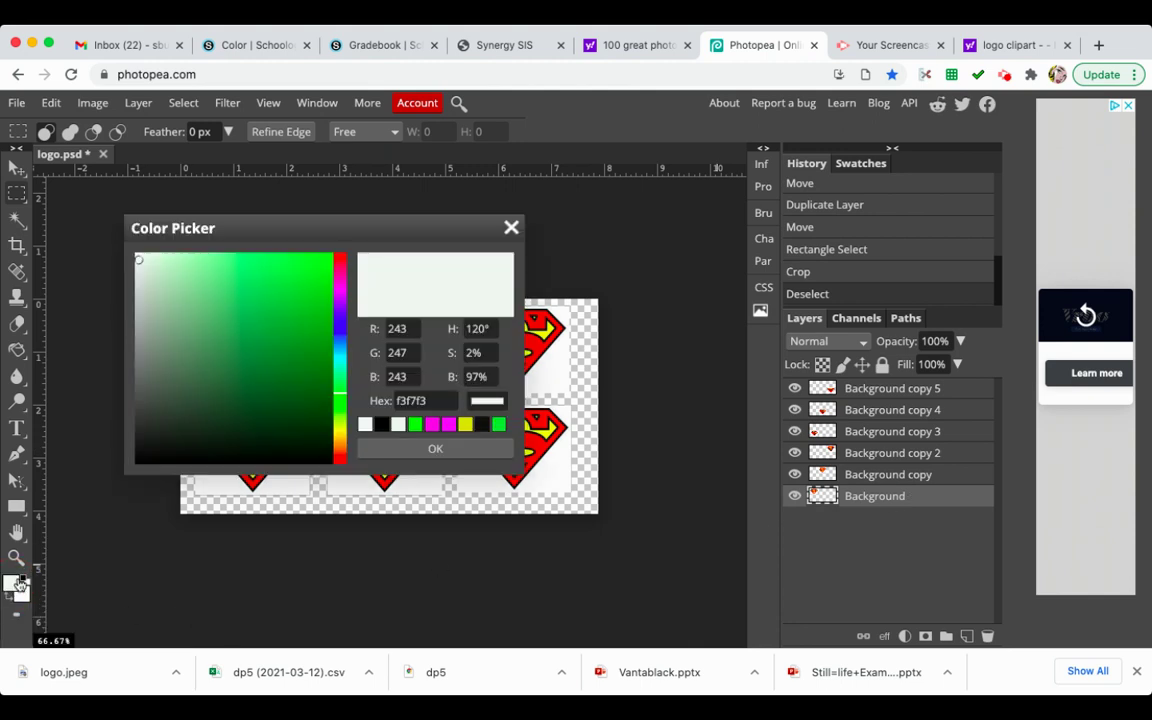
{"action": "left_click", "coordinate": [139, 257]}
{"action": "left_click", "coordinate": [418, 280]}
{"action": "left_click", "coordinate": [433, 448]}
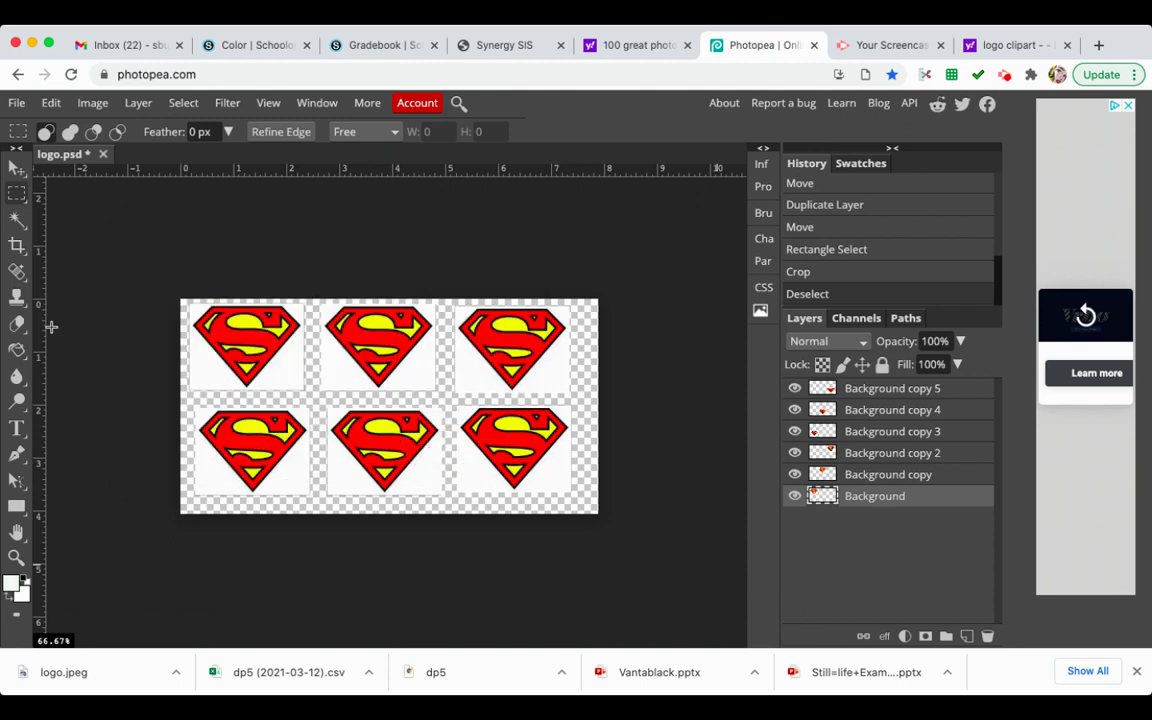
{"action": "left_click", "coordinate": [18, 352]}
{"action": "left_click", "coordinate": [313, 503]}
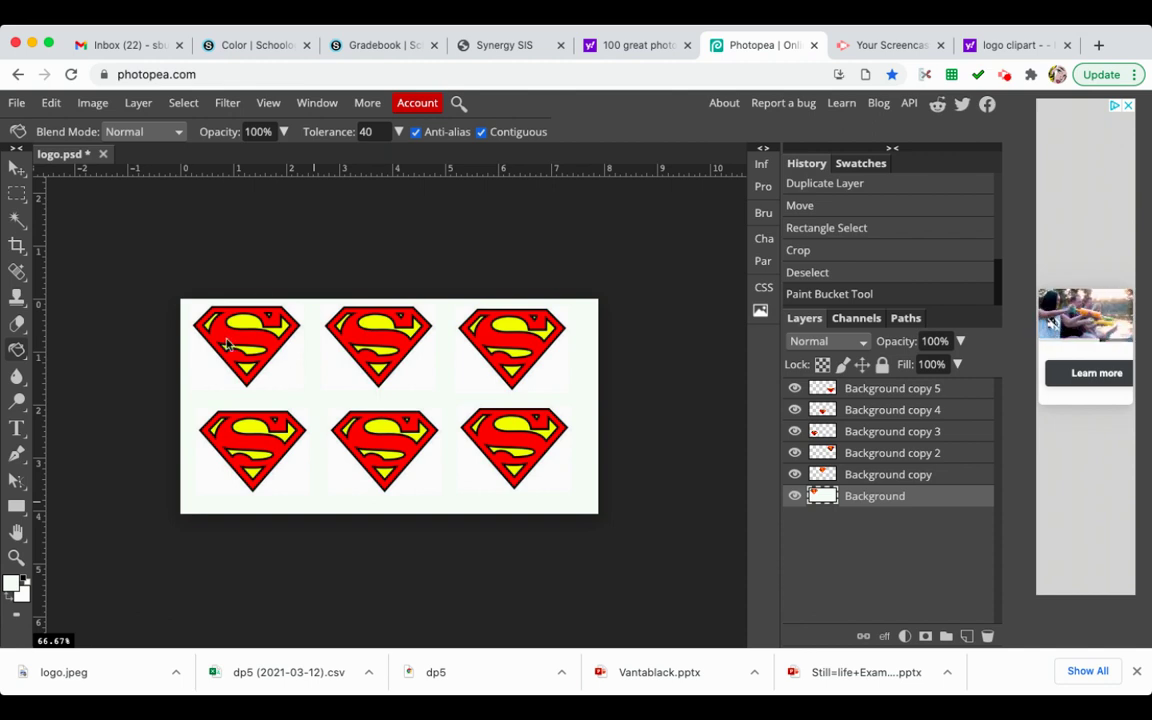
Add the text label "Original" over the lower part of the first logo in the top row.
{"action": "left_click", "coordinate": [16, 428]}
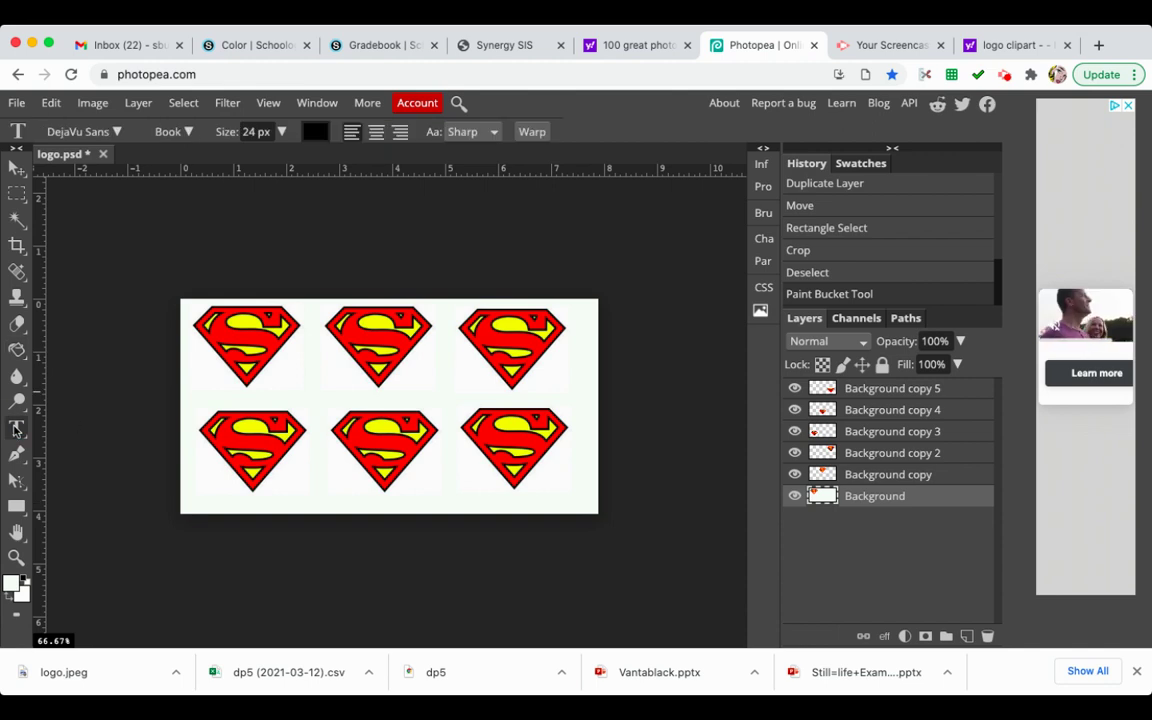
{"action": "left_click", "coordinate": [203, 376]}
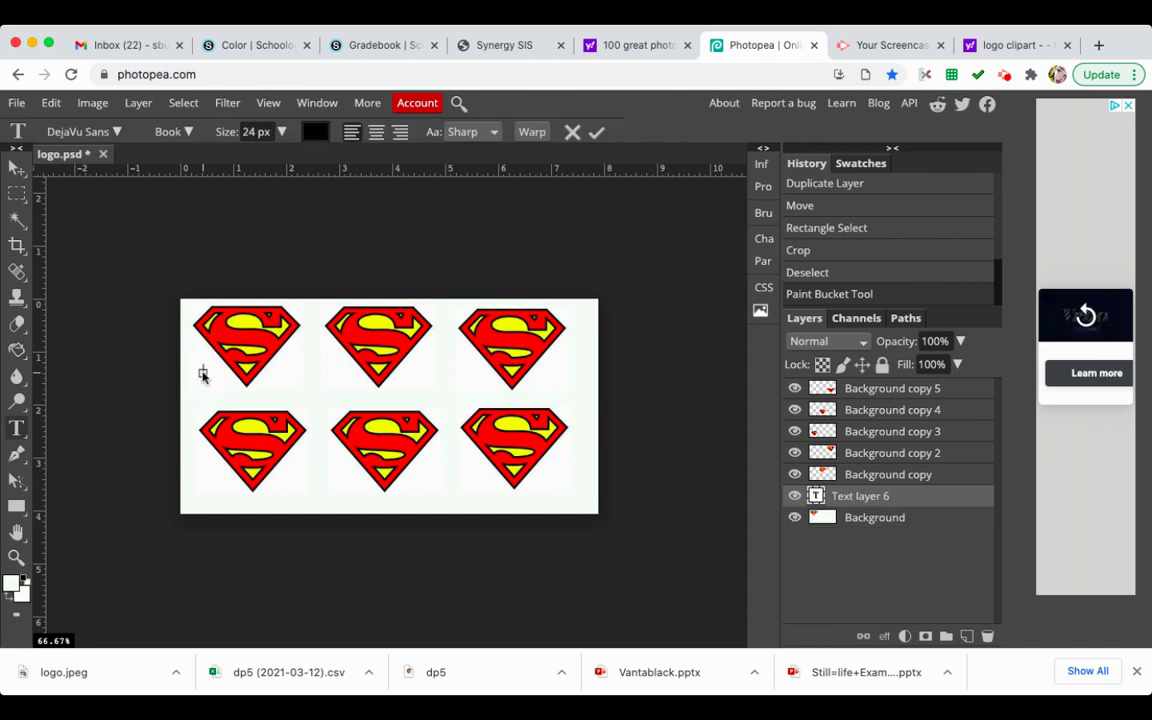
{"action": "type", "text": "Q"}
{"action": "type", "text": "riginal"}
{"action": "left_click", "coordinate": [255, 370]}
Enlarge the "Original" label to 36 px and move it down beneath the first logo.
{"action": "left_click_drag", "start_coordinate": [203, 369], "coordinate": [264, 372]}
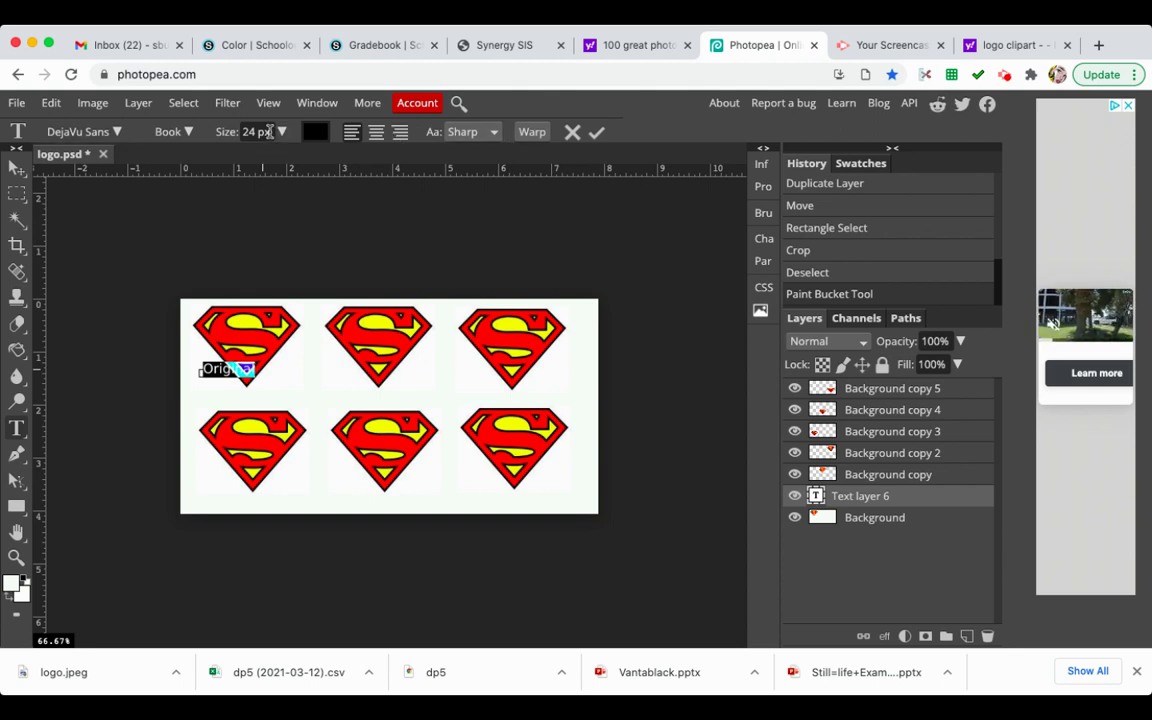
{"action": "left_click", "coordinate": [283, 137]}
{"action": "left_click", "coordinate": [259, 158]}
{"action": "left_click_drag", "start_coordinate": [259, 158], "coordinate": [261, 158]}
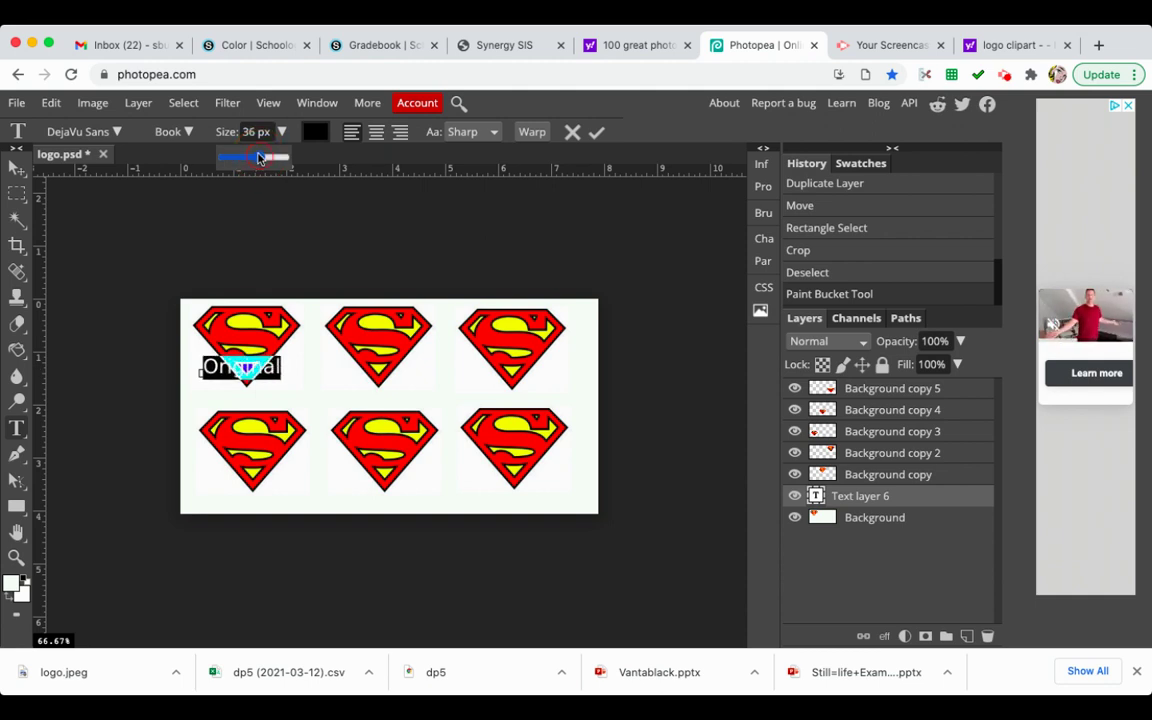
{"action": "left_click", "coordinate": [17, 168]}
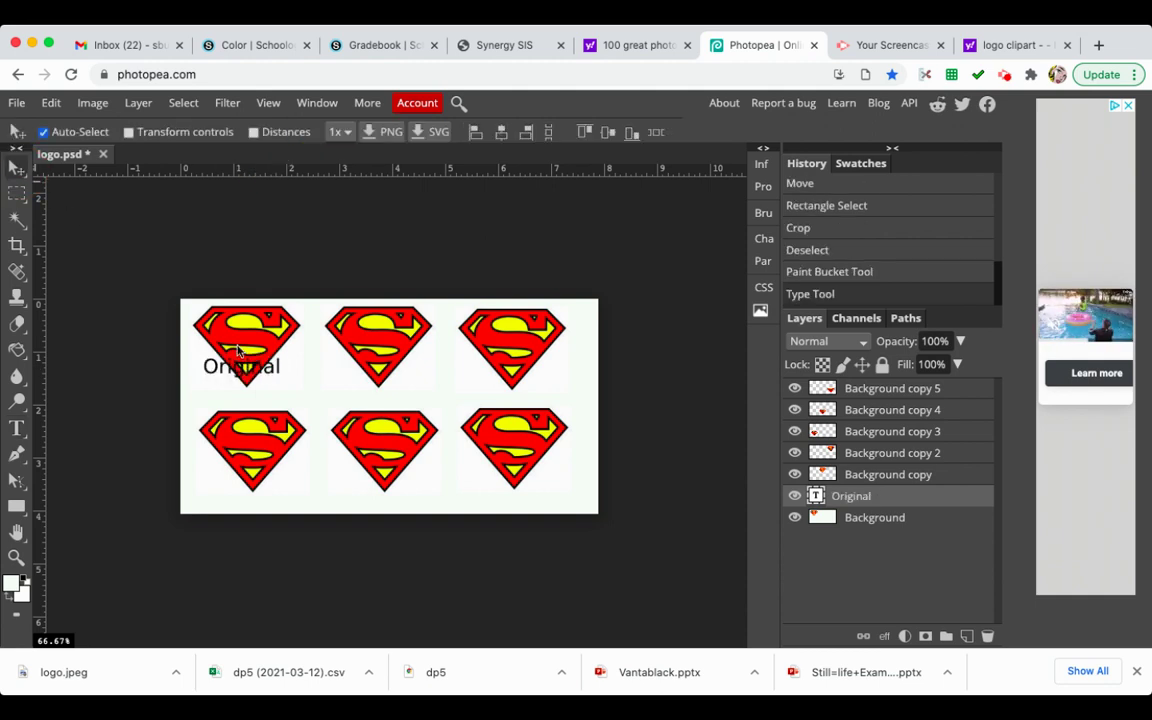
{"action": "left_click_drag", "start_coordinate": [255, 368], "coordinate": [255, 391]}
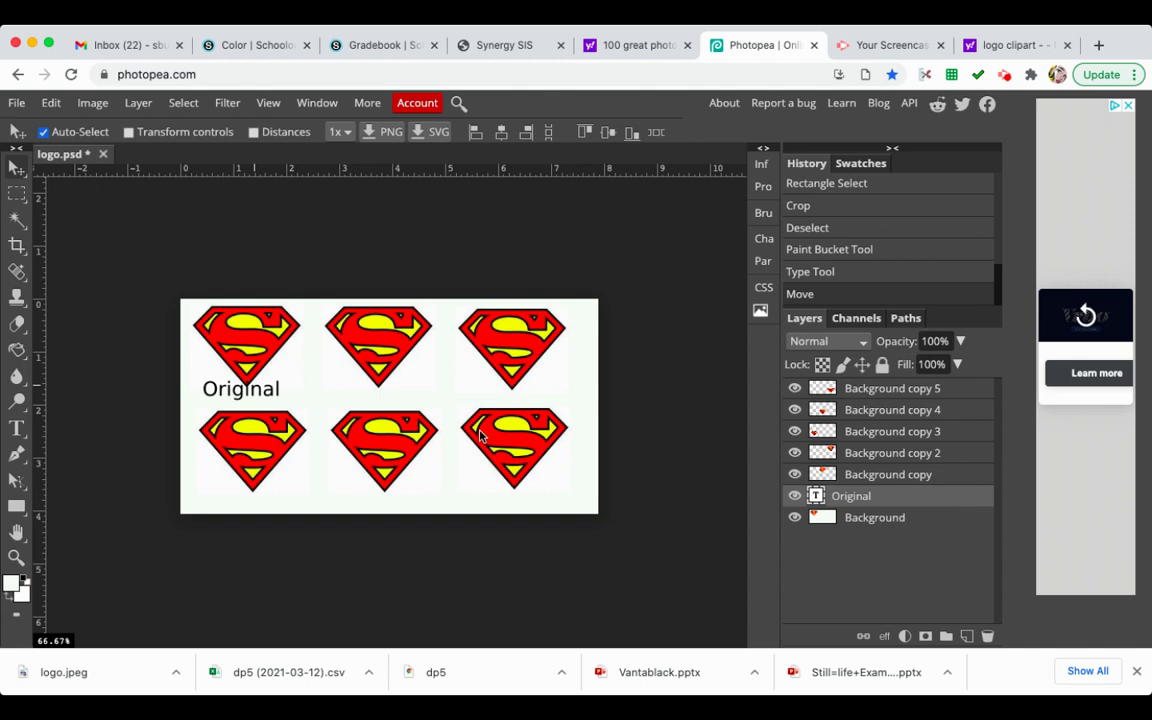
Set the foreground color to a bright magenta, d00eee.
{"action": "left_click", "coordinate": [12, 585]}
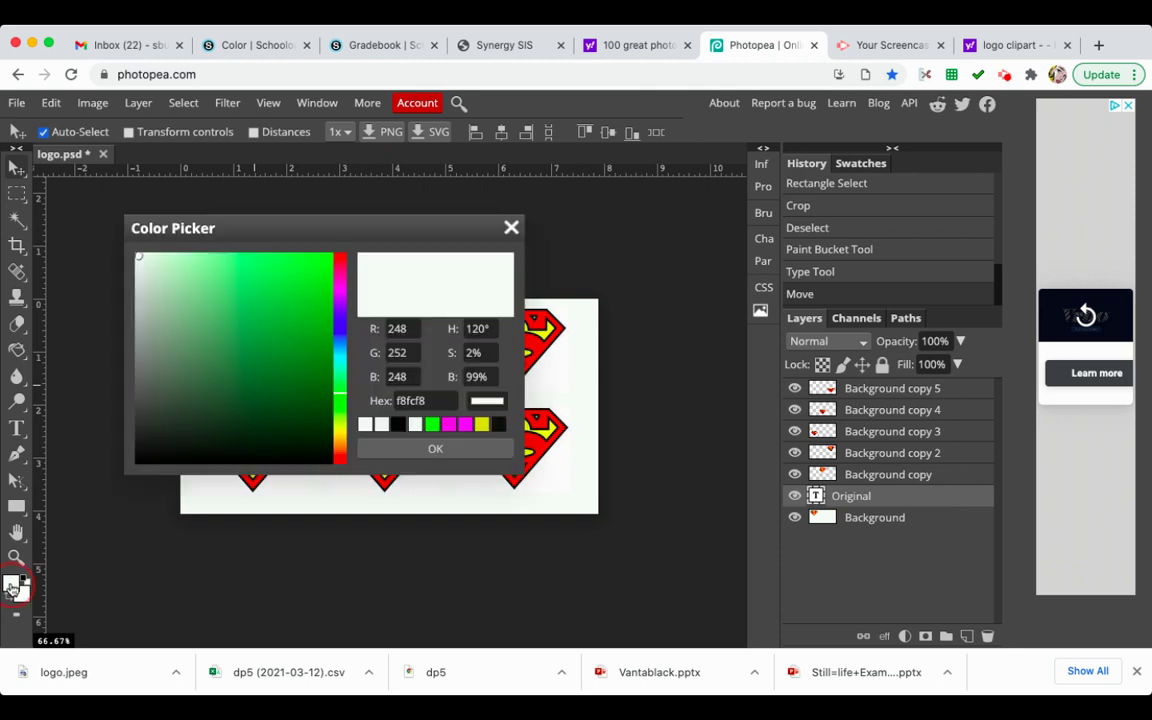
{"action": "left_click", "coordinate": [340, 291]}
{"action": "left_click", "coordinate": [320, 270]}
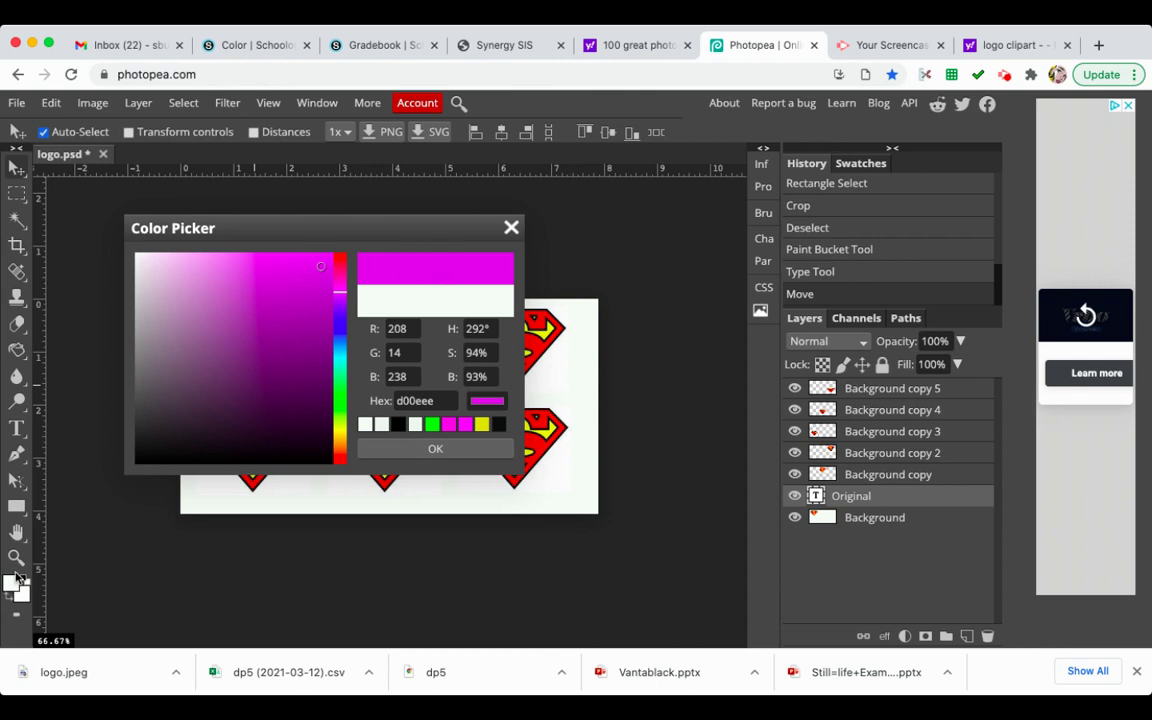
{"action": "left_click", "coordinate": [436, 449]}
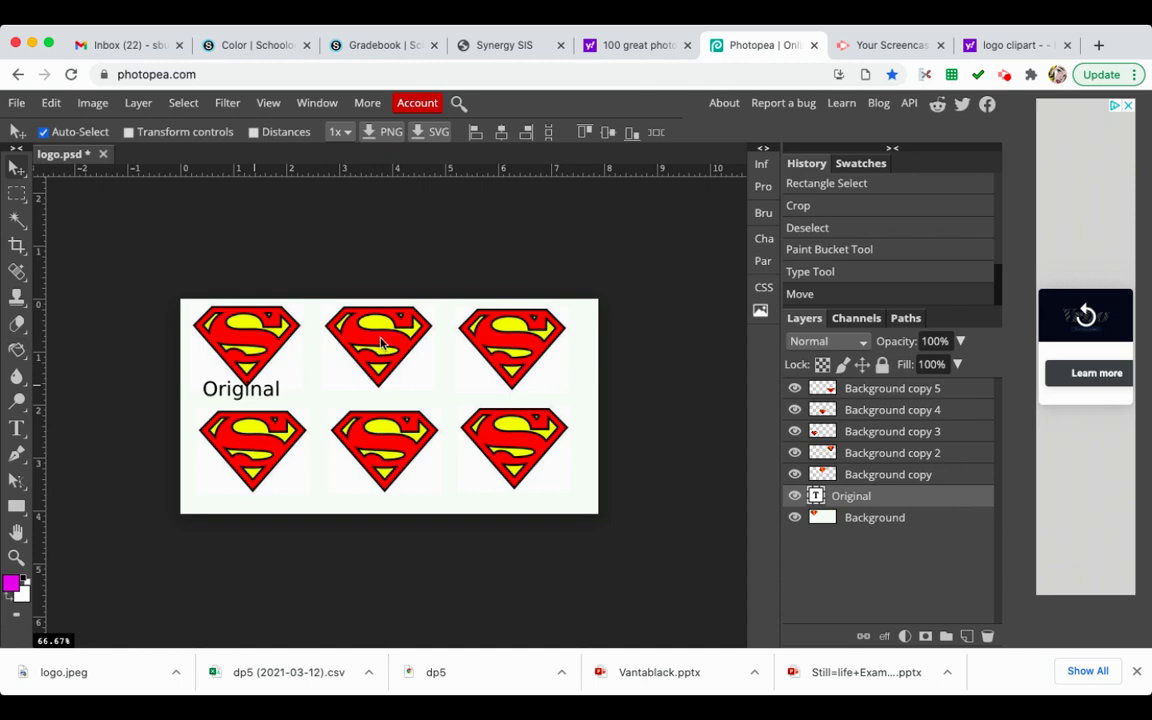
Select the layer of the middle logo in the top row by picking it on the canvas.
{"action": "left_click", "coordinate": [20, 352]}
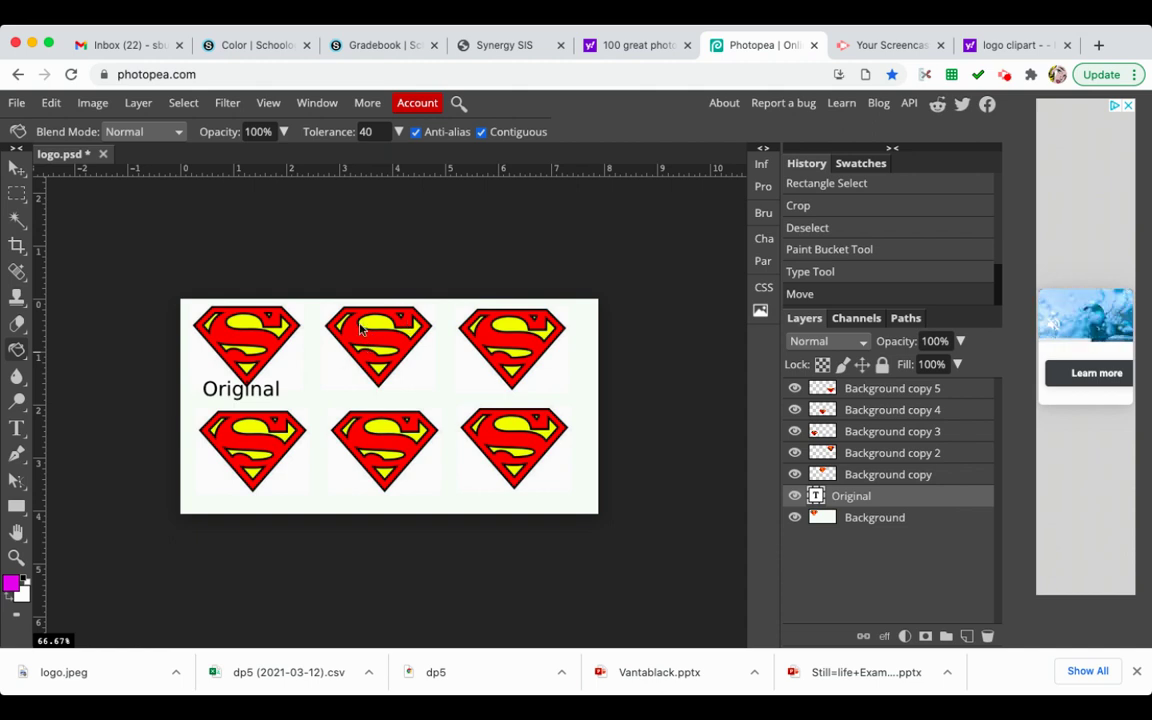
{"action": "left_click", "coordinate": [16, 167]}
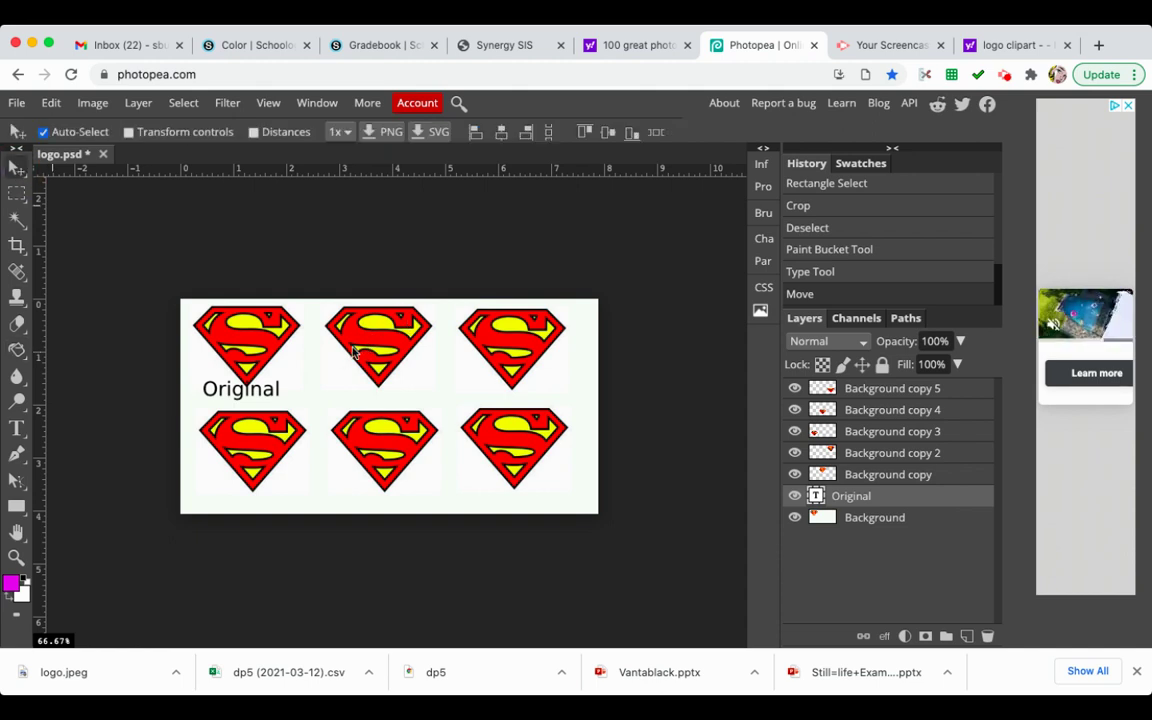
{"action": "left_click", "coordinate": [350, 323]}
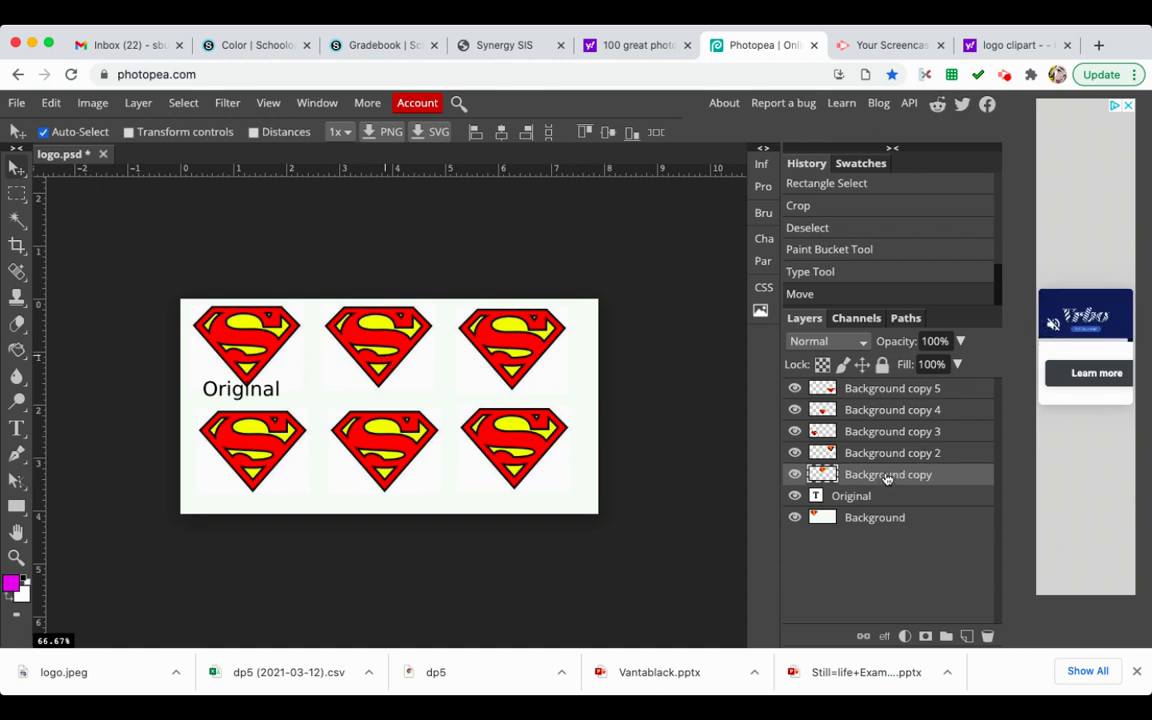
Toggle the visibility of Background copy, Background copy 2 and Background copy 4 to check which logo each layer holds.
{"action": "left_click", "coordinate": [795, 475]}
{"action": "left_click", "coordinate": [795, 475]}
{"action": "left_click", "coordinate": [795, 475]}
{"action": "left_click", "coordinate": [795, 475]}
{"action": "left_click", "coordinate": [795, 475]}
{"action": "left_click", "coordinate": [795, 475]}
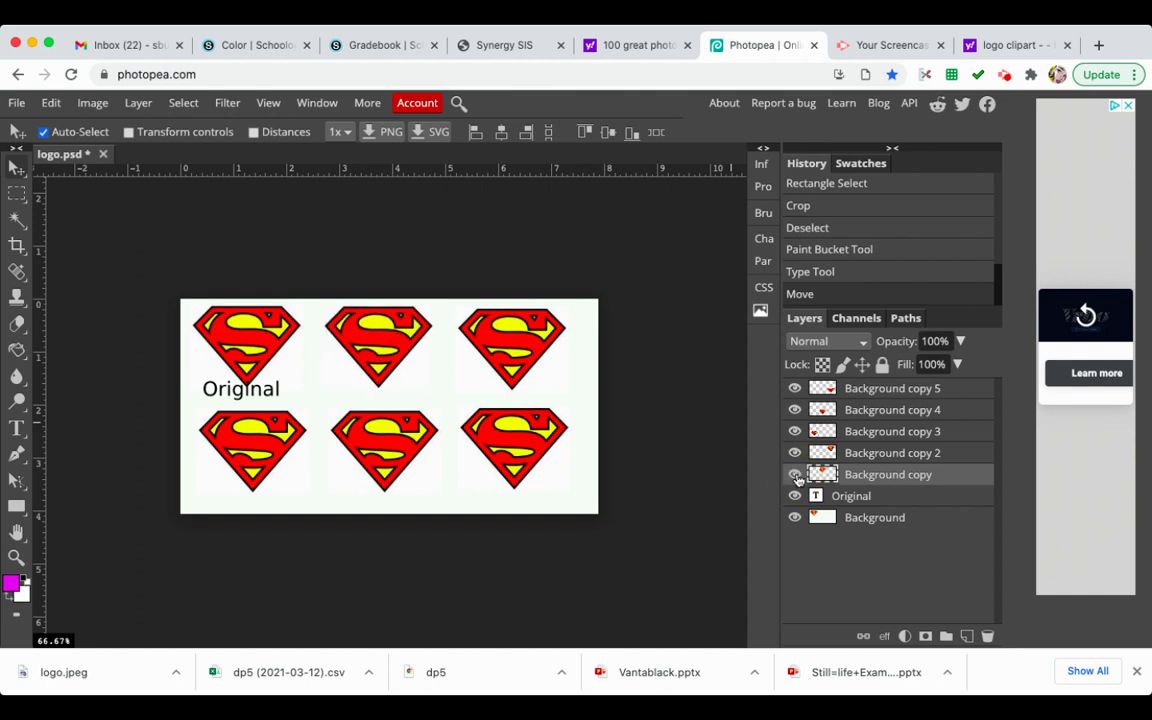
{"action": "left_click", "coordinate": [795, 453]}
{"action": "left_click", "coordinate": [795, 453]}
{"action": "left_click", "coordinate": [795, 453]}
{"action": "left_click", "coordinate": [795, 453]}
{"action": "left_click", "coordinate": [795, 410]}
{"action": "left_click", "coordinate": [795, 410]}
{"action": "left_click", "coordinate": [795, 410]}
{"action": "left_click", "coordinate": [795, 410]}
{"action": "left_click", "coordinate": [794, 476]}
{"action": "left_click", "coordinate": [794, 476]}
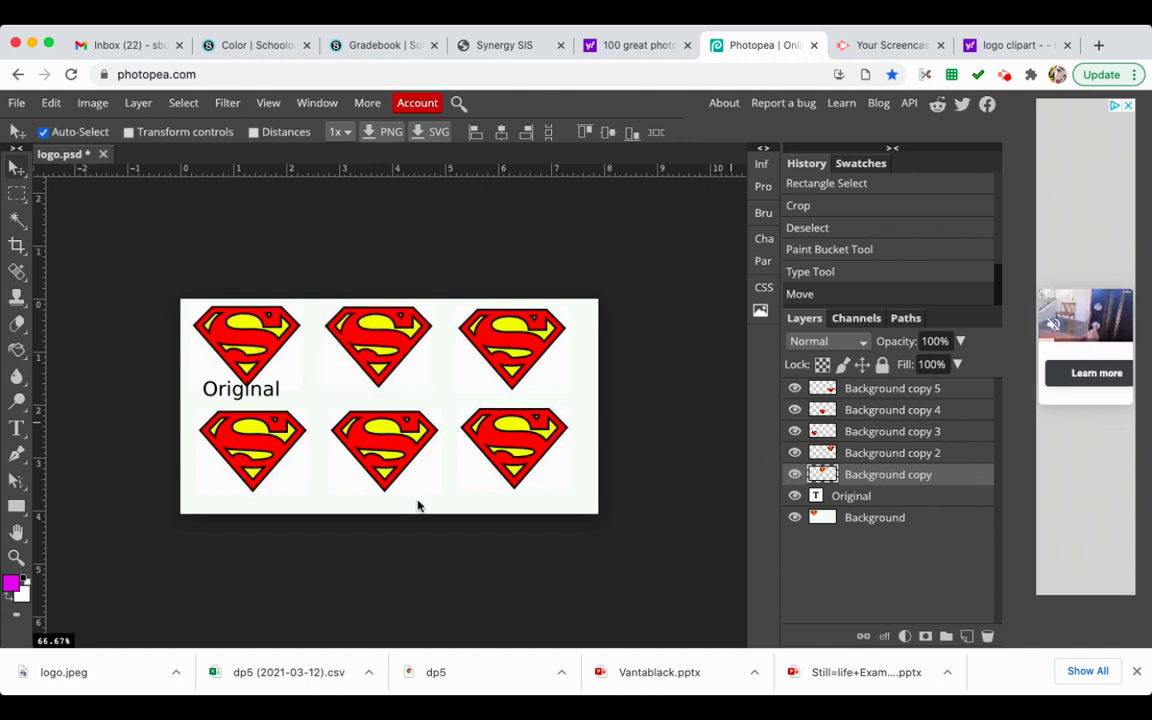
Fill the red area of the top row's middle logo with magenta using the Paint Bucket.
{"action": "left_click", "coordinate": [17, 350]}
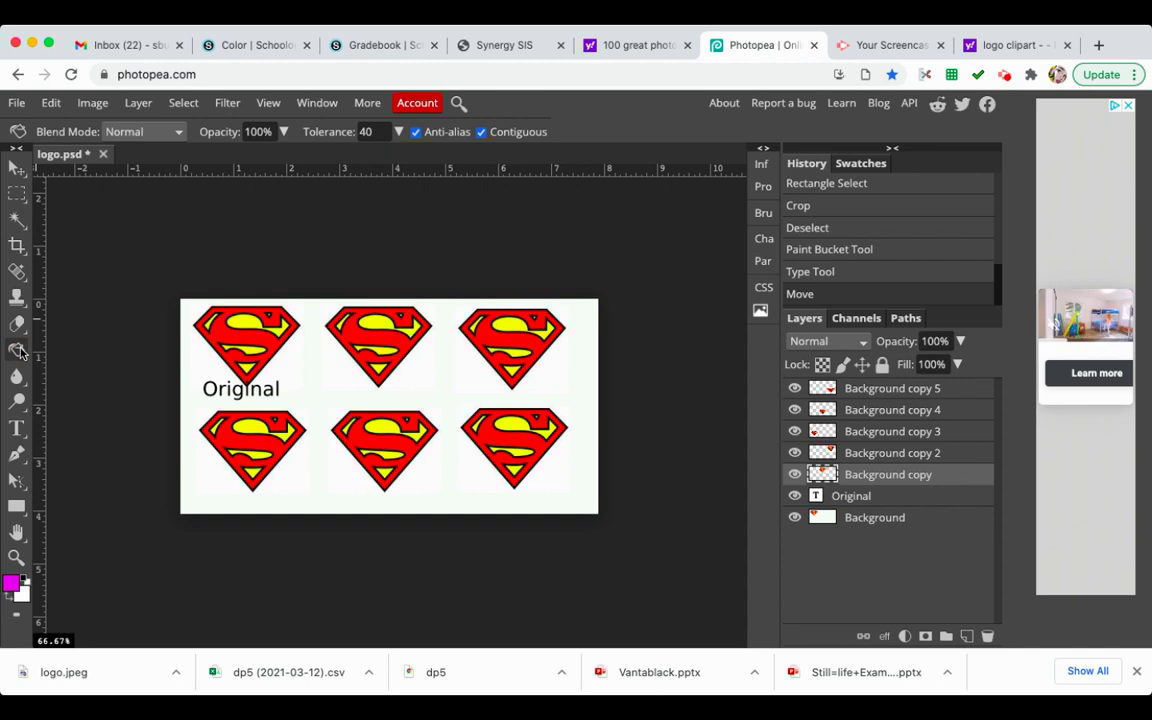
{"action": "left_click", "coordinate": [17, 557]}
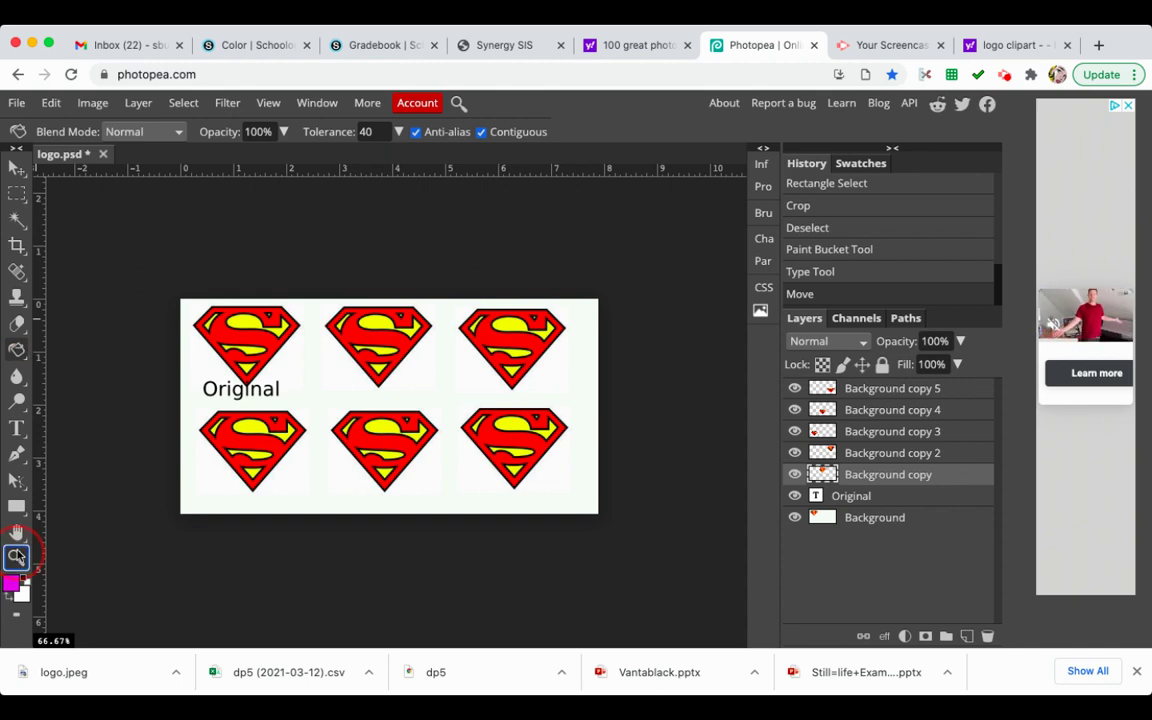
{"action": "left_click", "coordinate": [346, 376]}
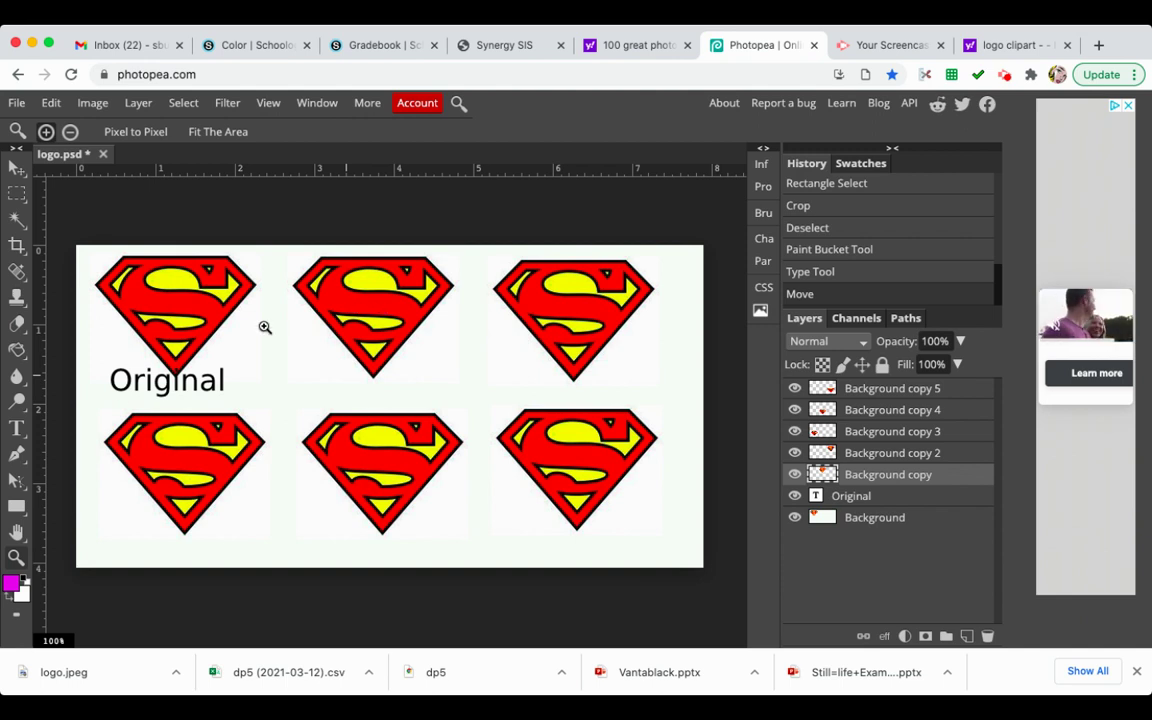
{"action": "left_click", "coordinate": [17, 349]}
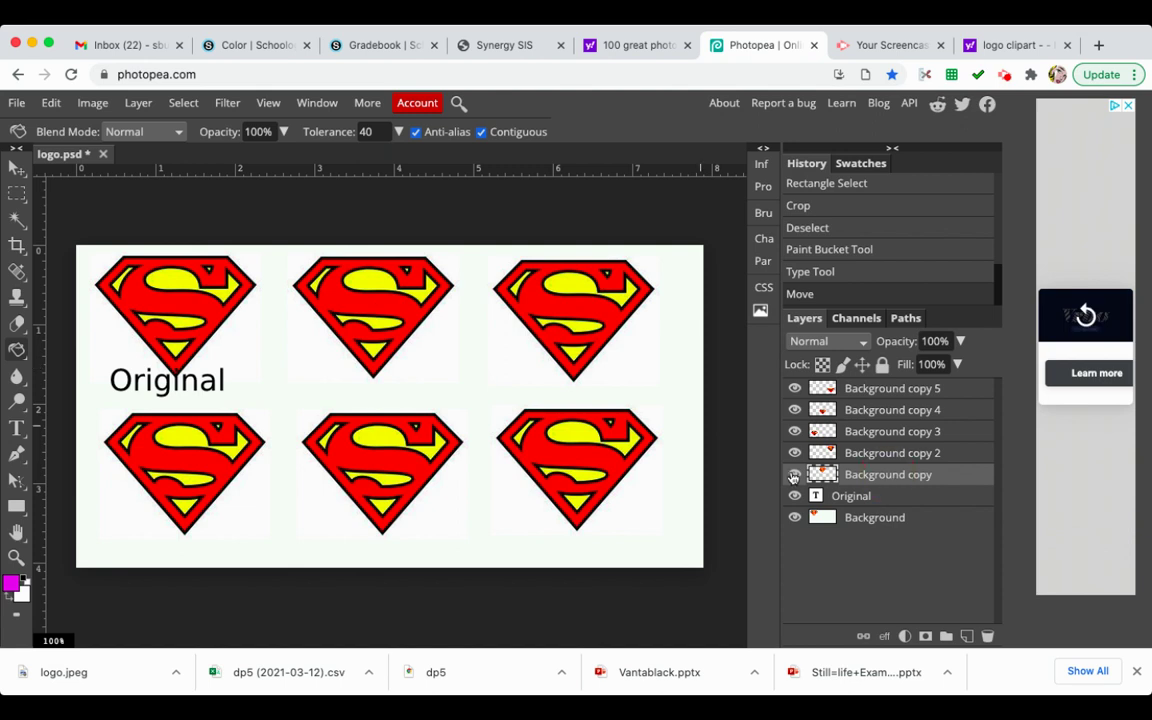
{"action": "left_click", "coordinate": [389, 313]}
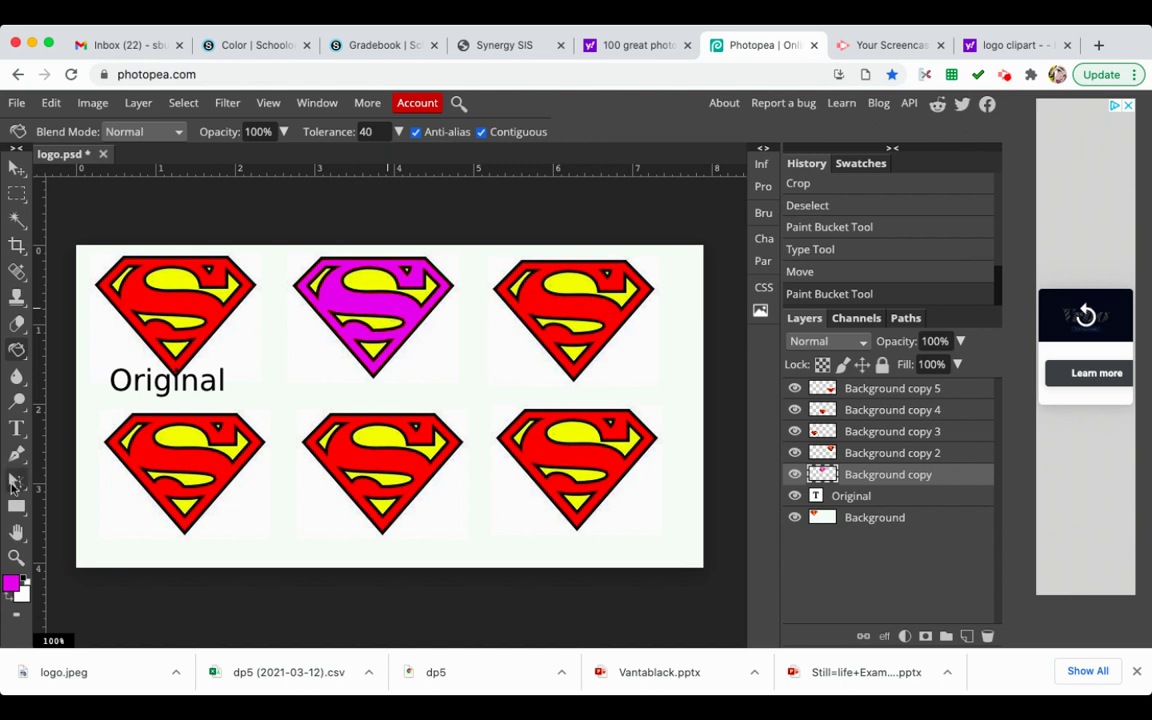
Add the text label "Womans Power" at the base of the magenta logo and shift it toward the first logo.
{"action": "left_click", "coordinate": [16, 428]}
{"action": "left_click", "coordinate": [323, 380]}
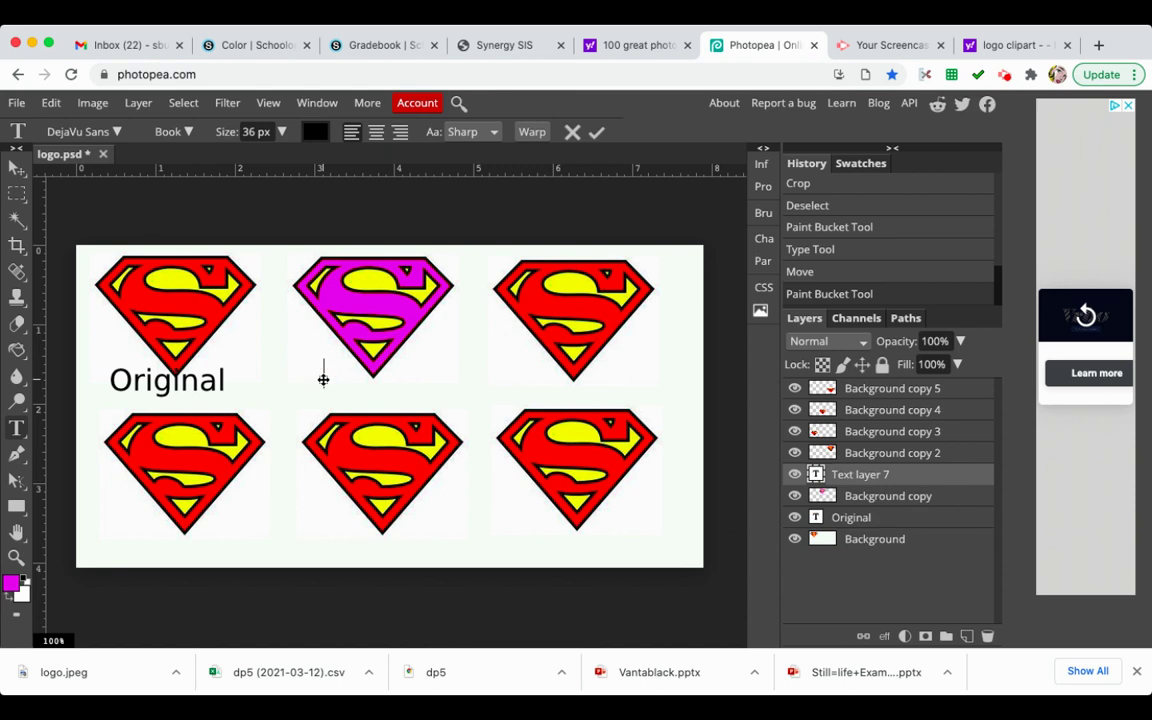
{"action": "type", "text": "W"}
{"action": "type", "text": "omans "}
{"action": "type", "text": "Po"}
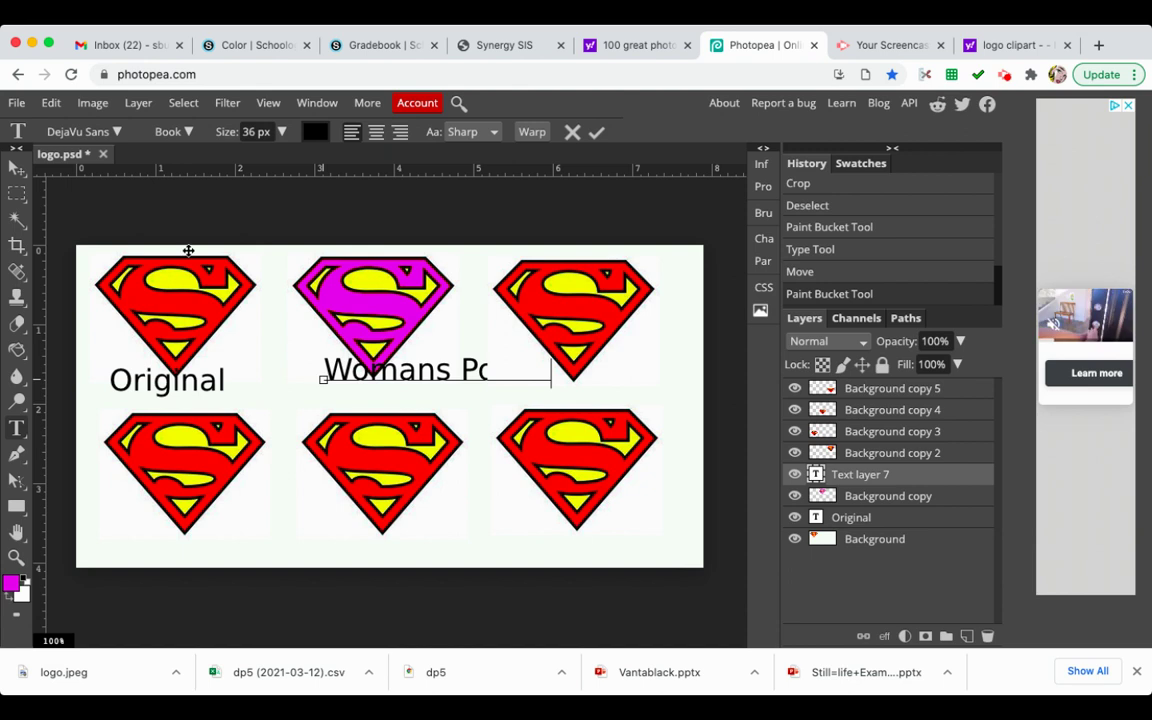
{"action": "left_click", "coordinate": [17, 167]}
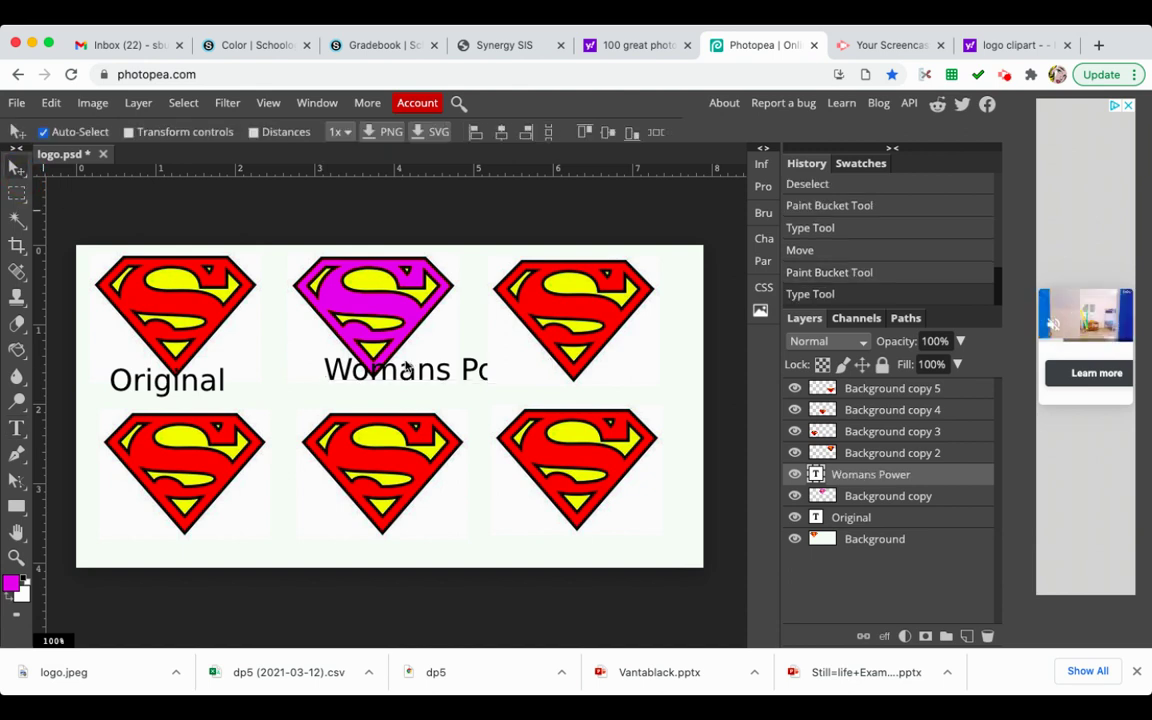
{"action": "left_click", "coordinate": [325, 376]}
{"action": "left_click_drag", "start_coordinate": [327, 375], "coordinate": [273, 376]}
Reduce the "Womans Power" label to 22 px and center it beneath the magenta logo.
{"action": "double_click", "coordinate": [309, 374]}
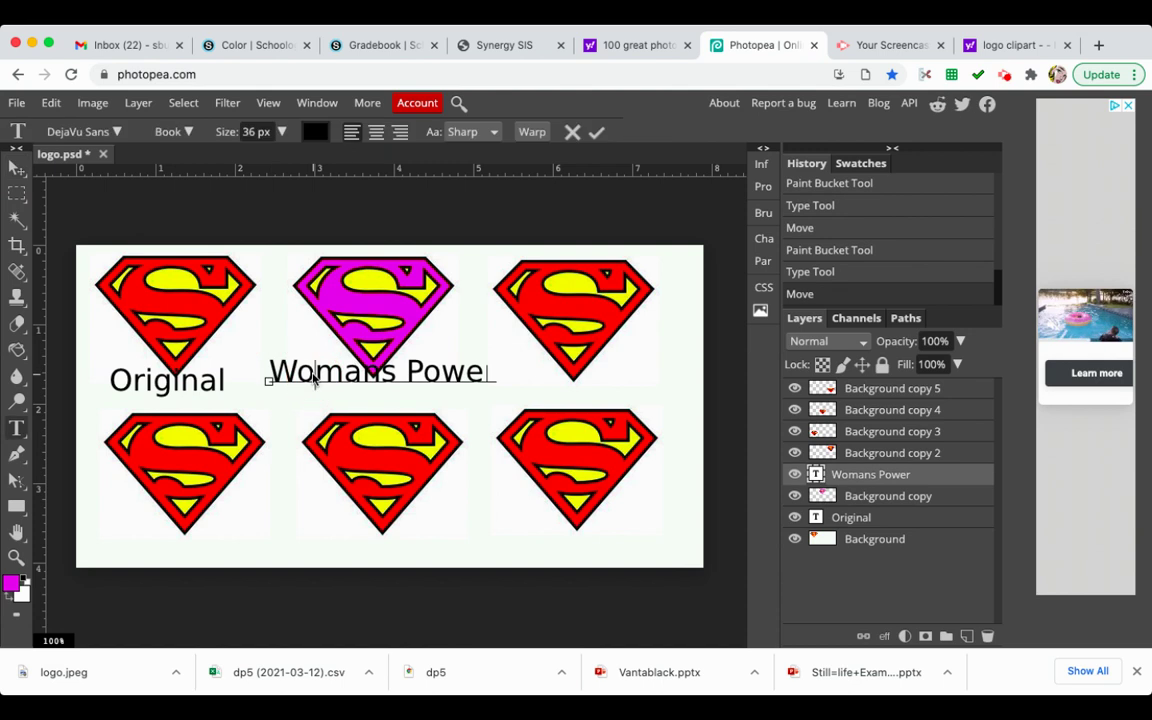
{"action": "left_click_drag", "start_coordinate": [270, 376], "coordinate": [490, 373]}
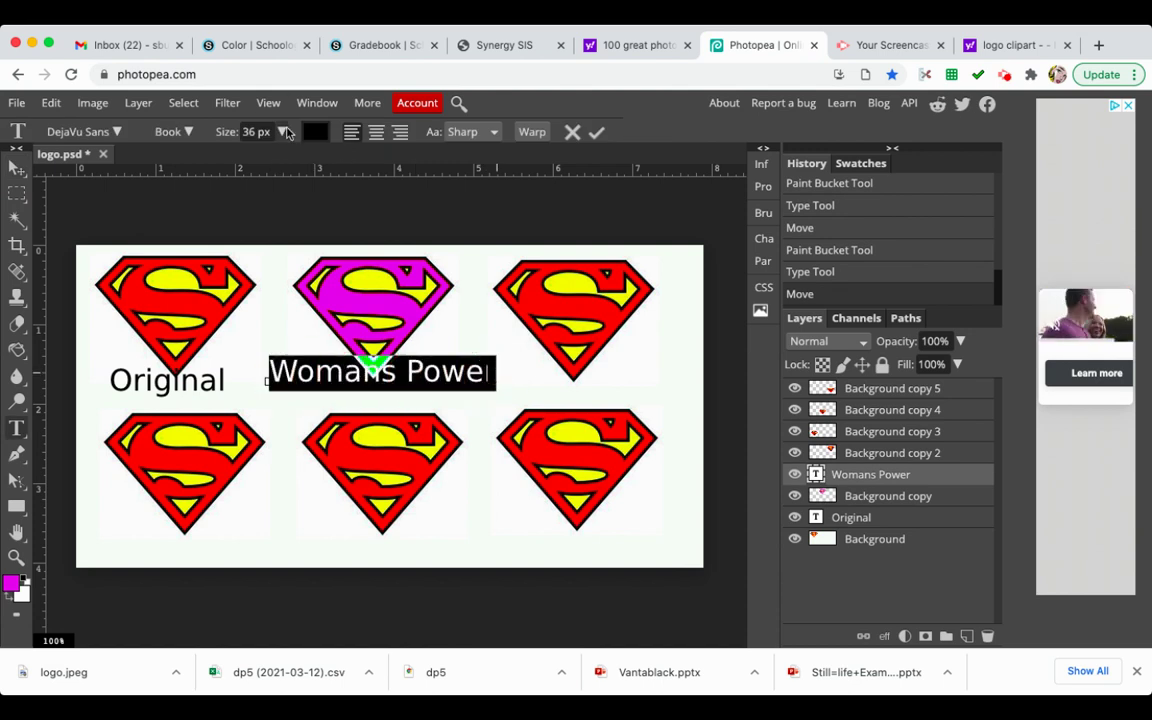
{"action": "left_click", "coordinate": [282, 131]}
{"action": "left_click_drag", "start_coordinate": [265, 157], "coordinate": [253, 162]}
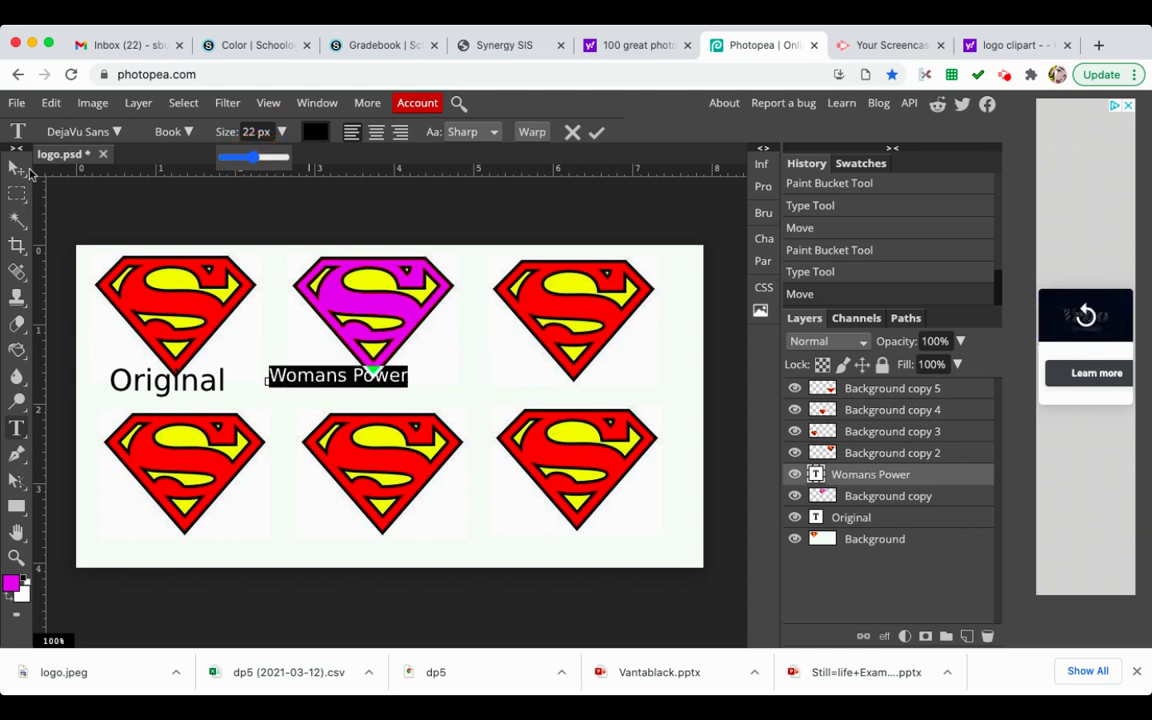
{"action": "left_click", "coordinate": [17, 167]}
{"action": "left_click_drag", "start_coordinate": [319, 378], "coordinate": [361, 385]}
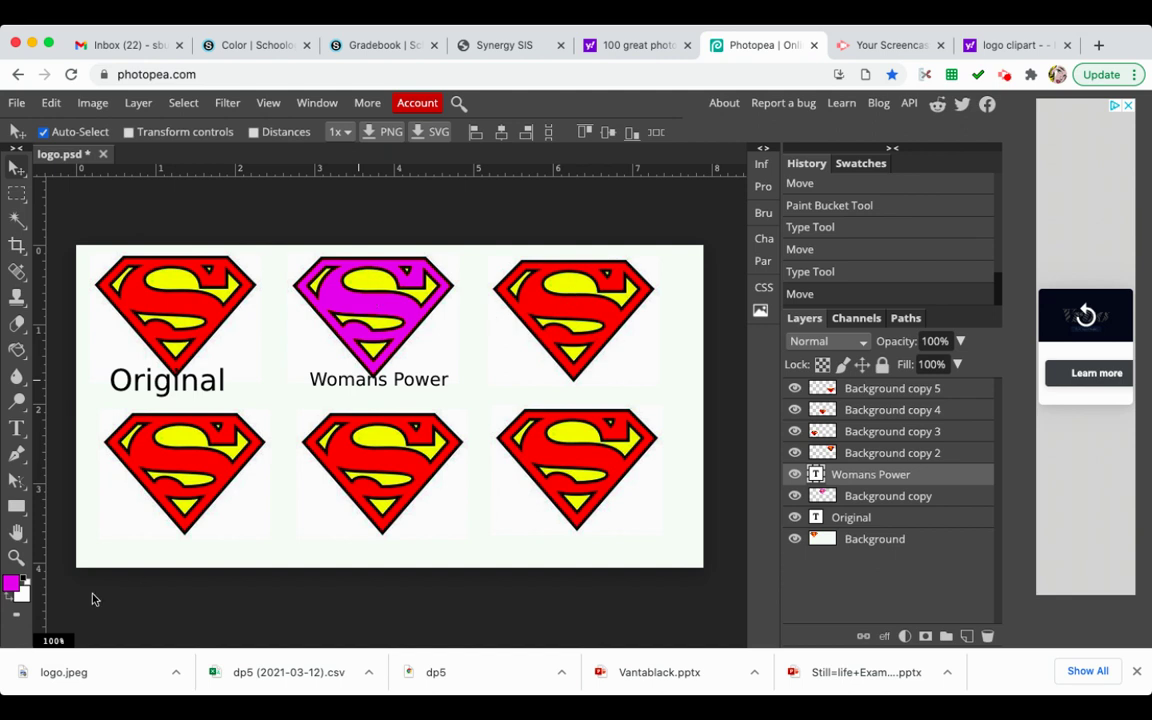
Set the foreground color to green 359842 and activate the Paint Bucket tool.
{"action": "left_click", "coordinate": [14, 586]}
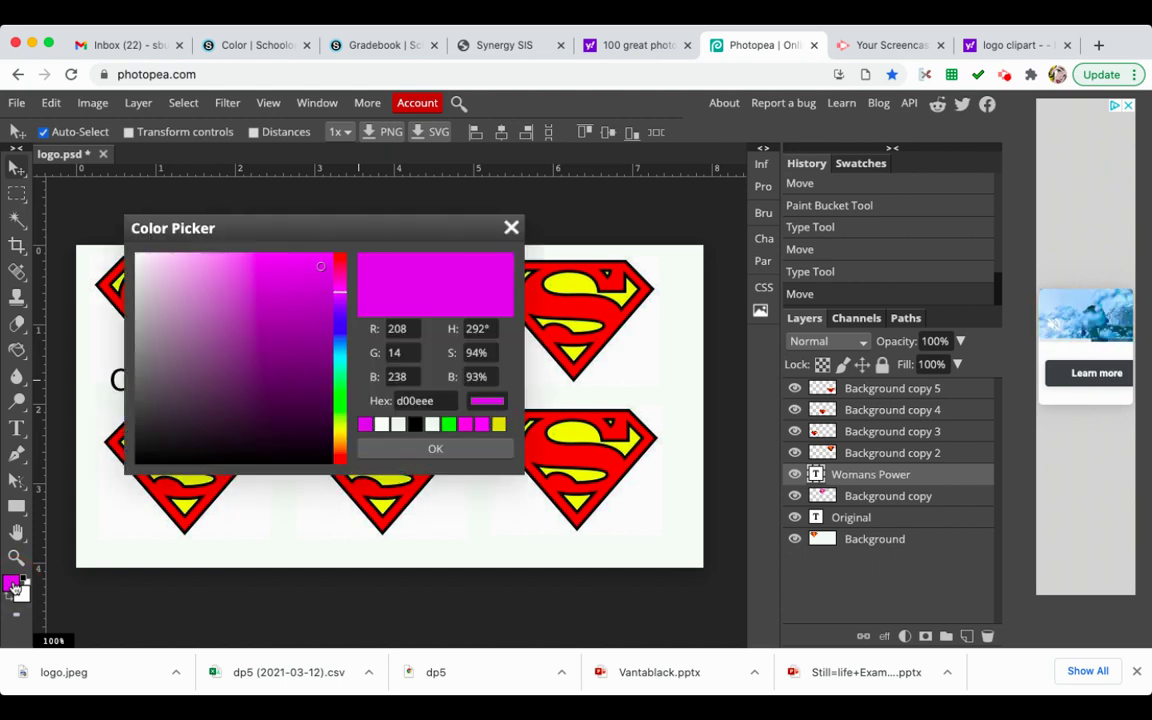
{"action": "left_click", "coordinate": [340, 393]}
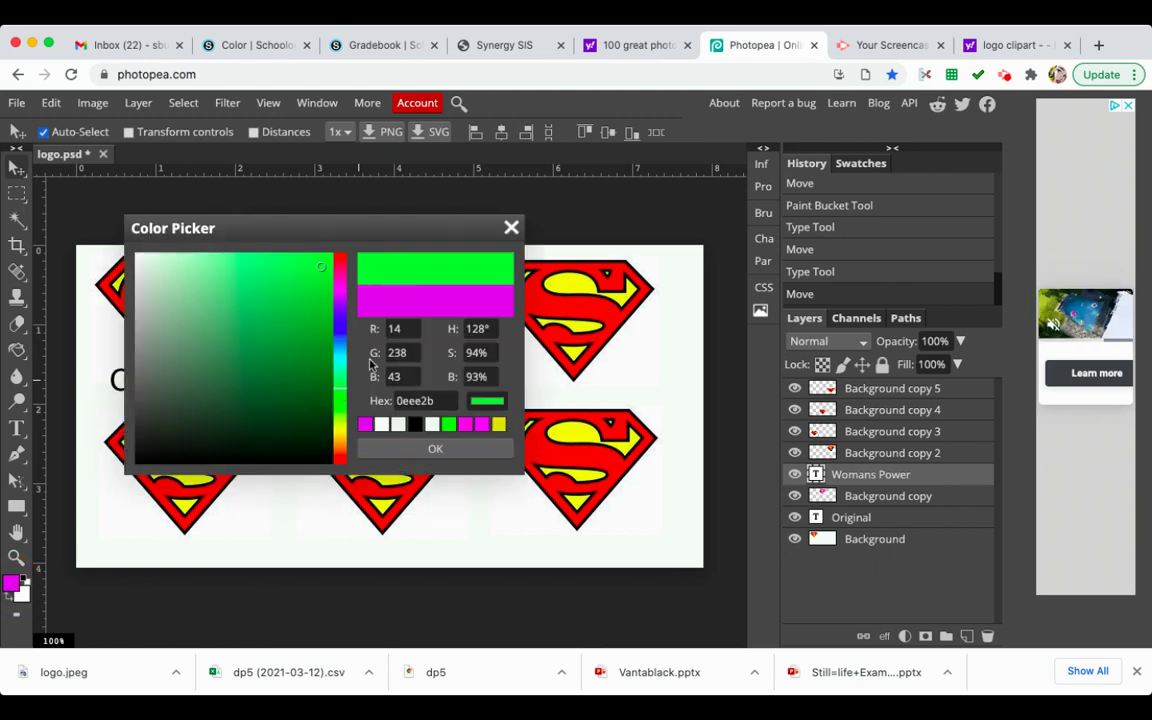
{"action": "mouse_move", "coordinate": [310, 385]}
{"action": "left_mouse_down"}
{"action": "mouse_move", "coordinate": [270, 358]}
{"action": "mouse_move", "coordinate": [283, 340]}
{"action": "left_mouse_up"}
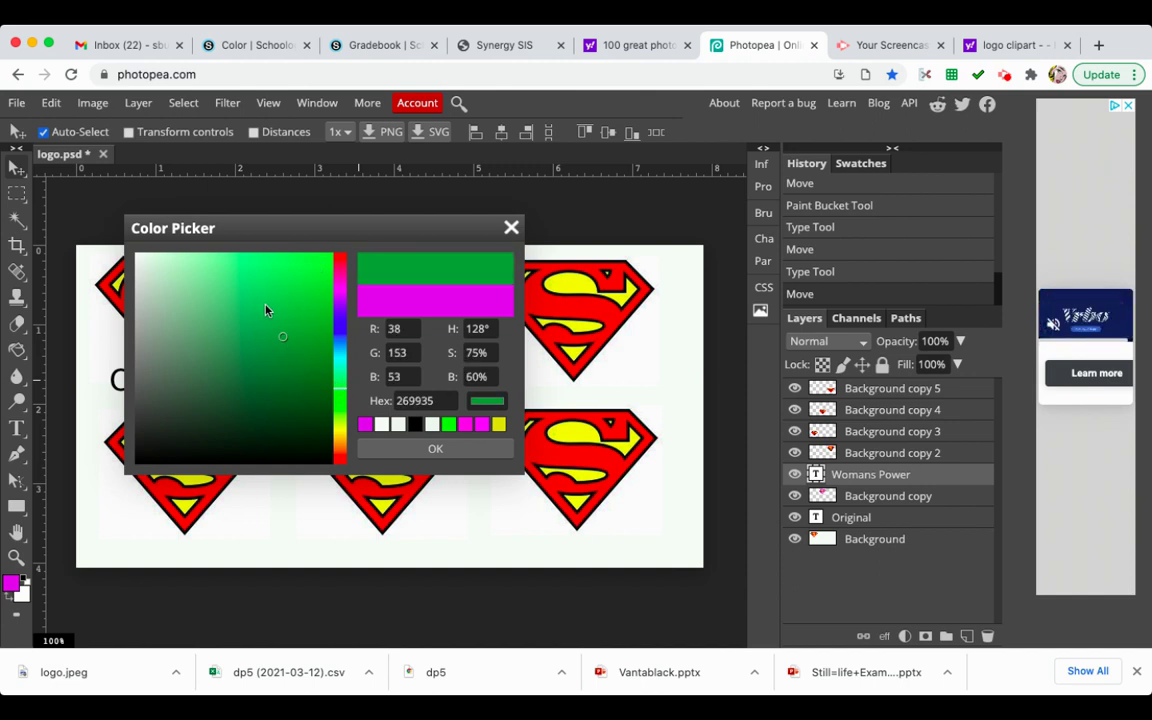
{"action": "left_click", "coordinate": [277, 348]}
{"action": "left_click", "coordinate": [263, 337]}
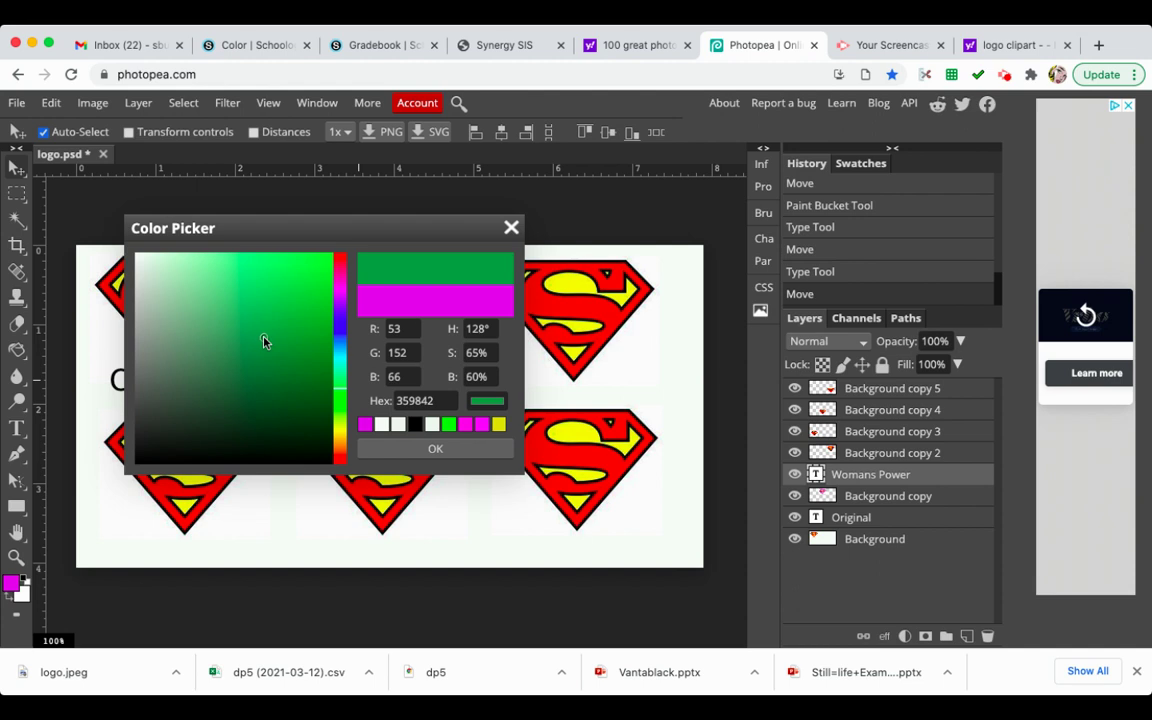
{"action": "left_click", "coordinate": [437, 450]}
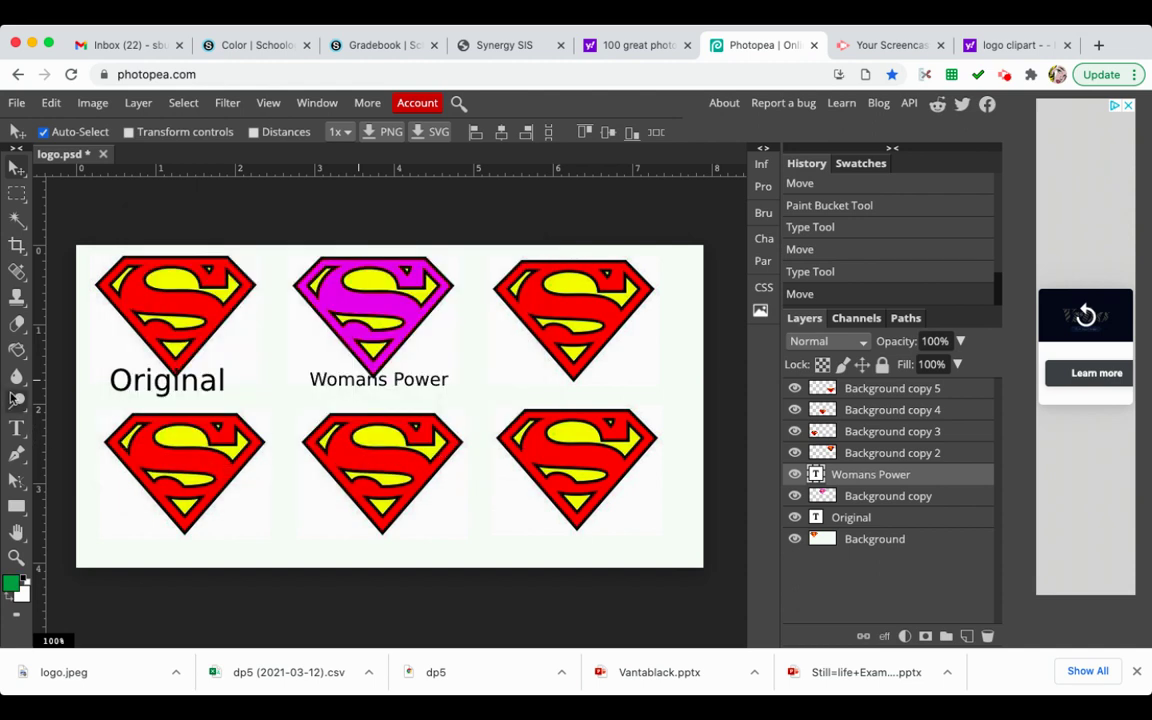
{"action": "left_click", "coordinate": [19, 354]}
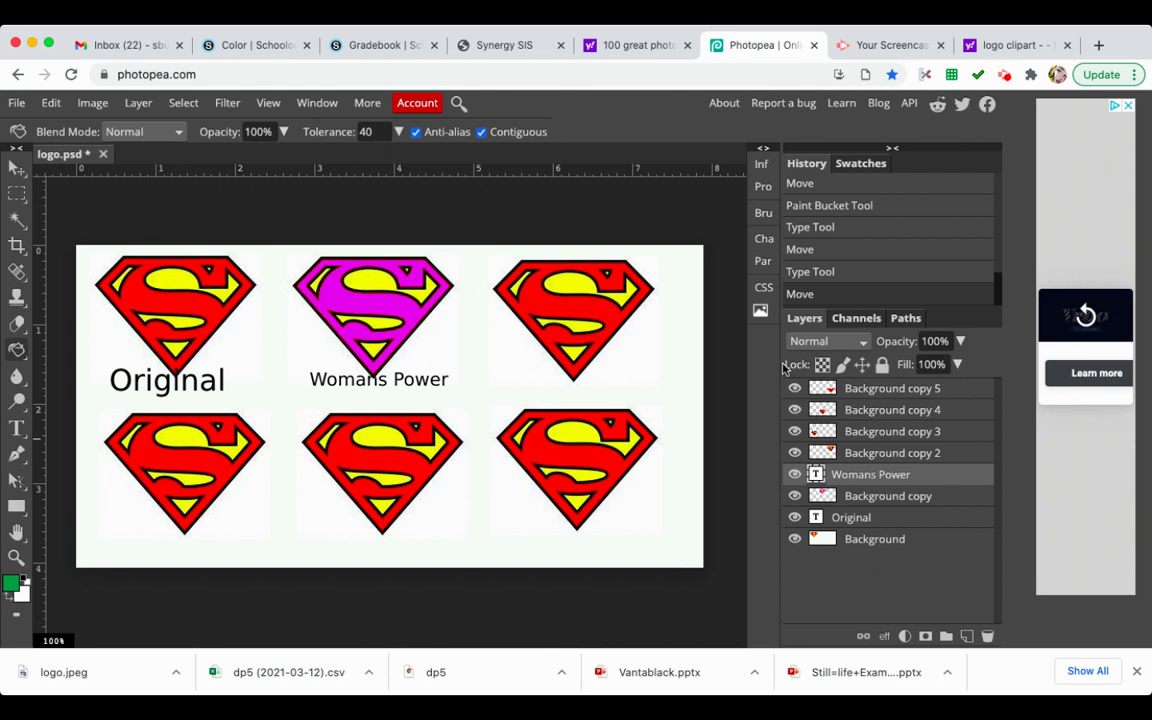
Select the layer holding the top row's third logo and toggle its visibility off and back on to check it.
{"action": "left_click", "coordinate": [578, 314]}
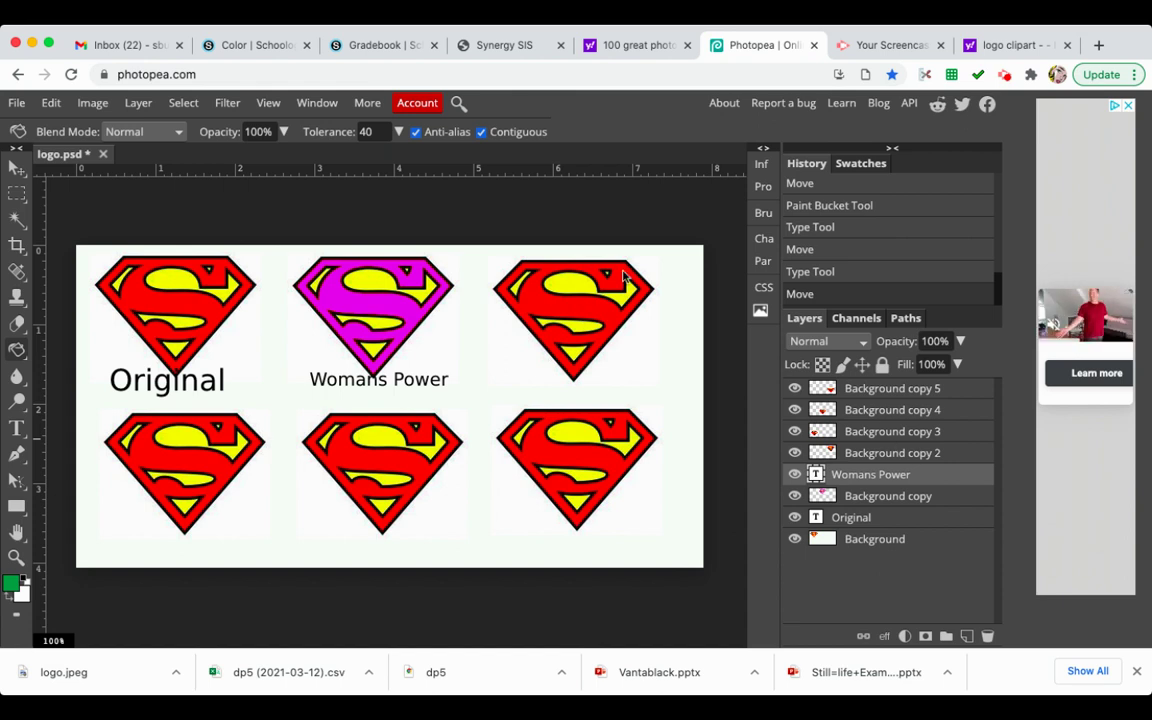
{"action": "left_click", "coordinate": [17, 167]}
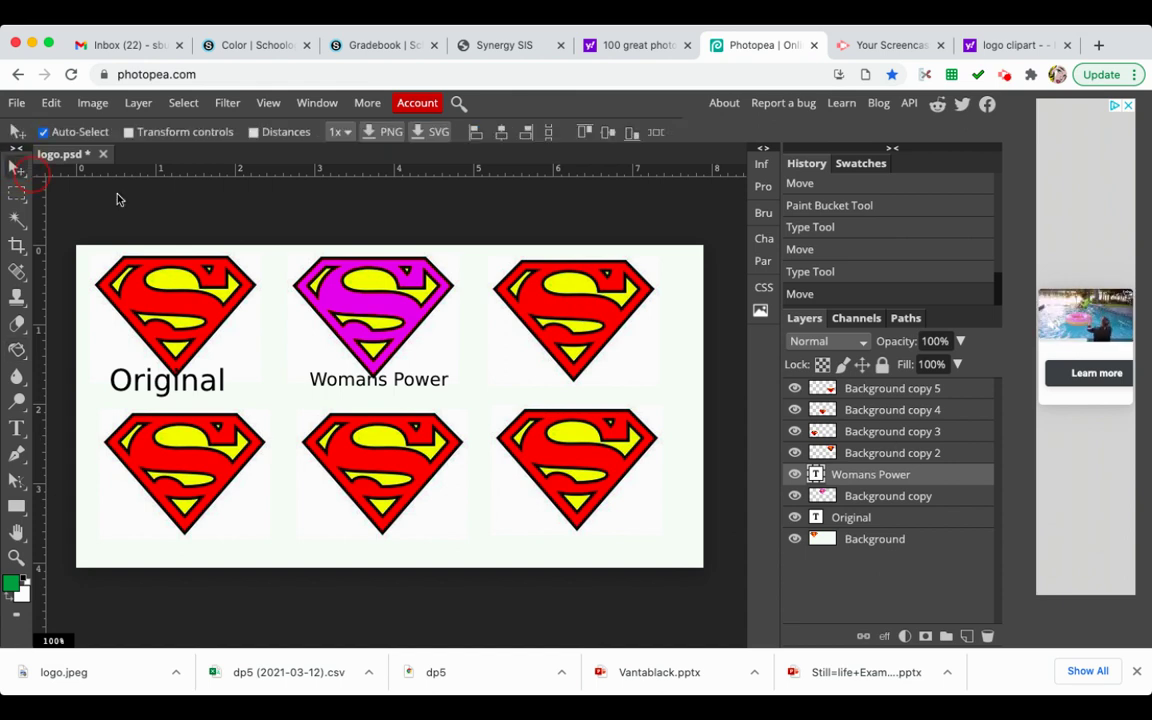
{"action": "left_click", "coordinate": [540, 304]}
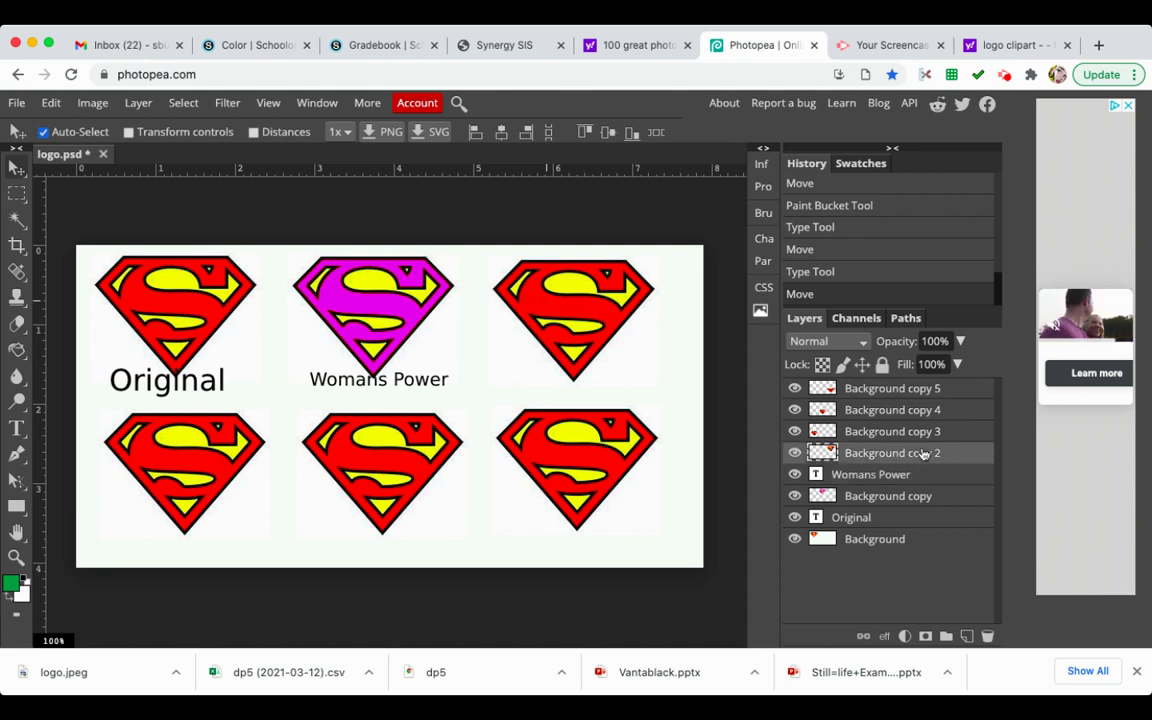
{"action": "left_click", "coordinate": [794, 453]}
{"action": "left_click", "coordinate": [794, 453]}
Fill the yellow areas of the top row's third logo with green using the Paint Bucket.
{"action": "left_click", "coordinate": [18, 346]}
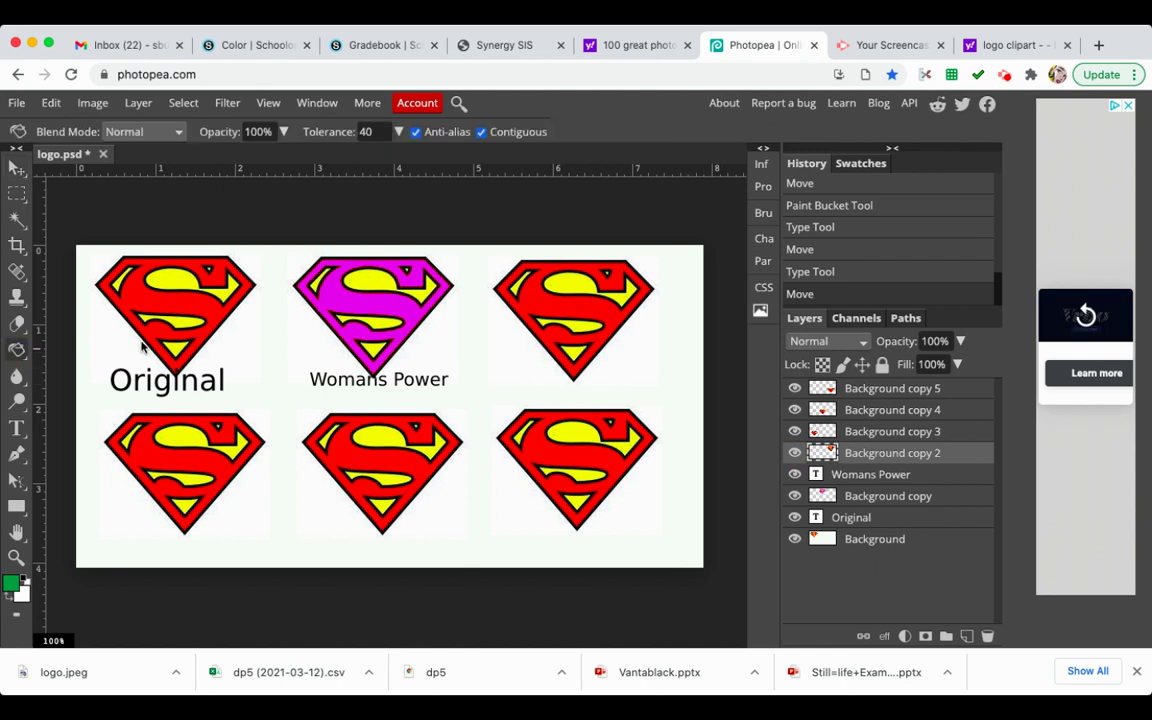
{"action": "left_click", "coordinate": [575, 290]}
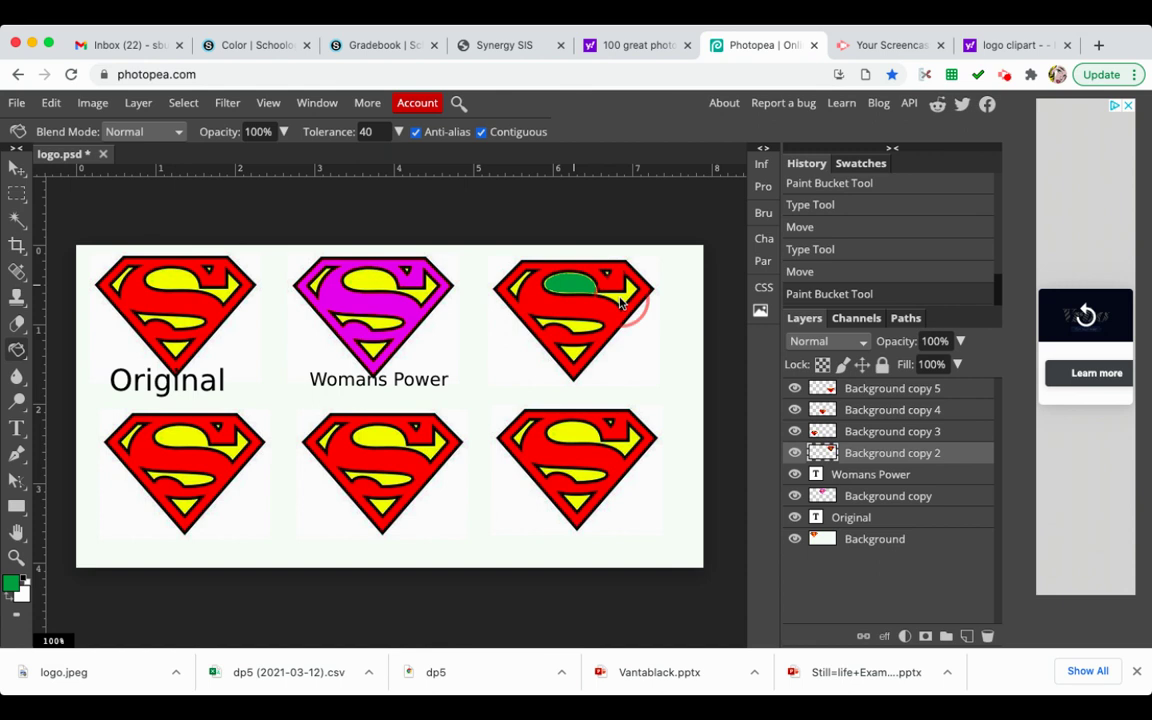
{"action": "left_click", "coordinate": [580, 290]}
{"action": "left_click", "coordinate": [560, 325]}
{"action": "left_click", "coordinate": [570, 352]}
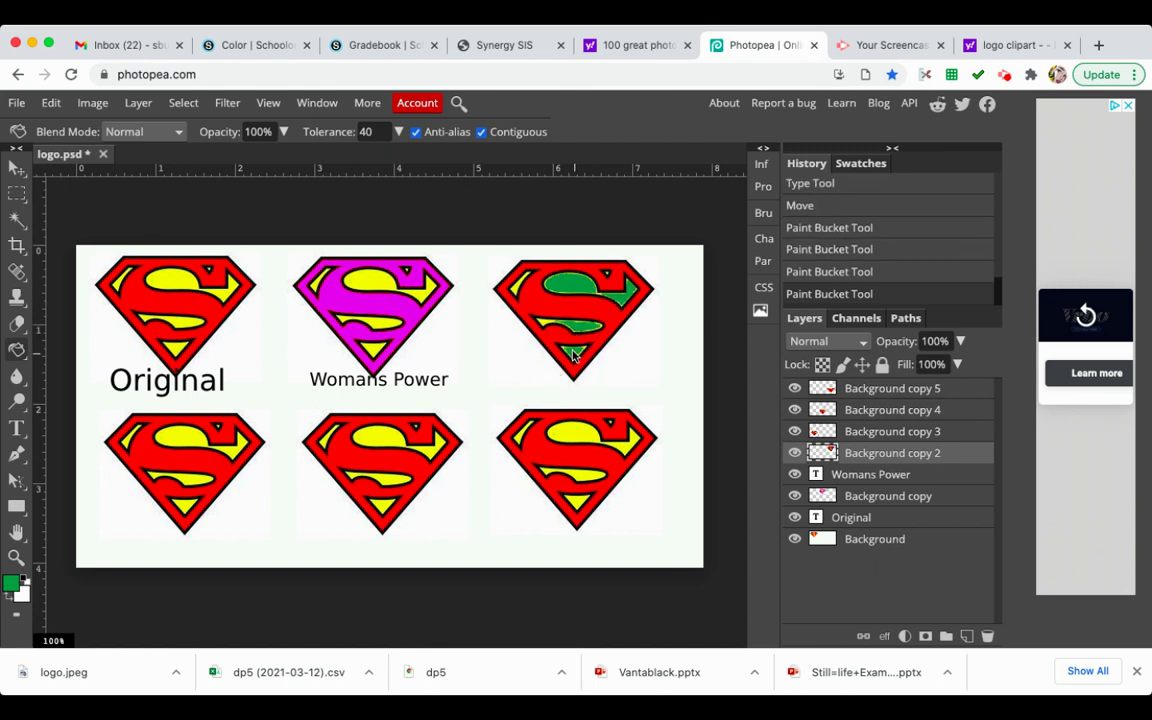
{"action": "left_click", "coordinate": [546, 327]}
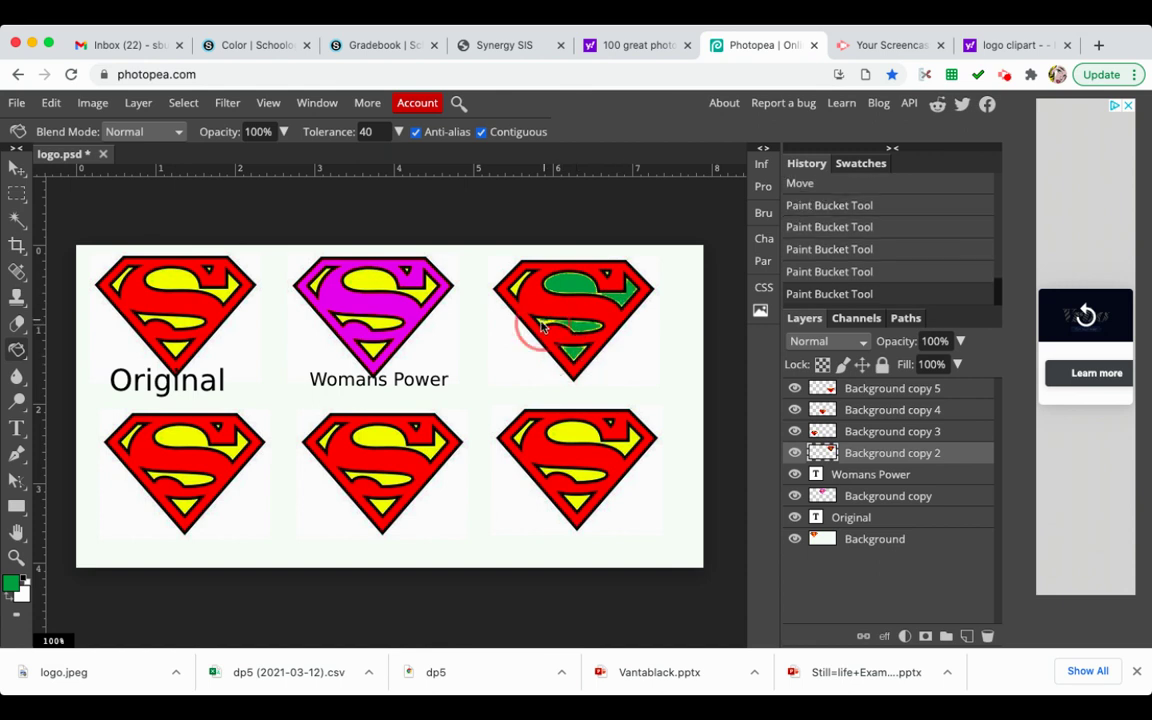
{"action": "left_click", "coordinate": [546, 327]}
{"action": "left_click", "coordinate": [517, 289]}
{"action": "left_click", "coordinate": [519, 293]}
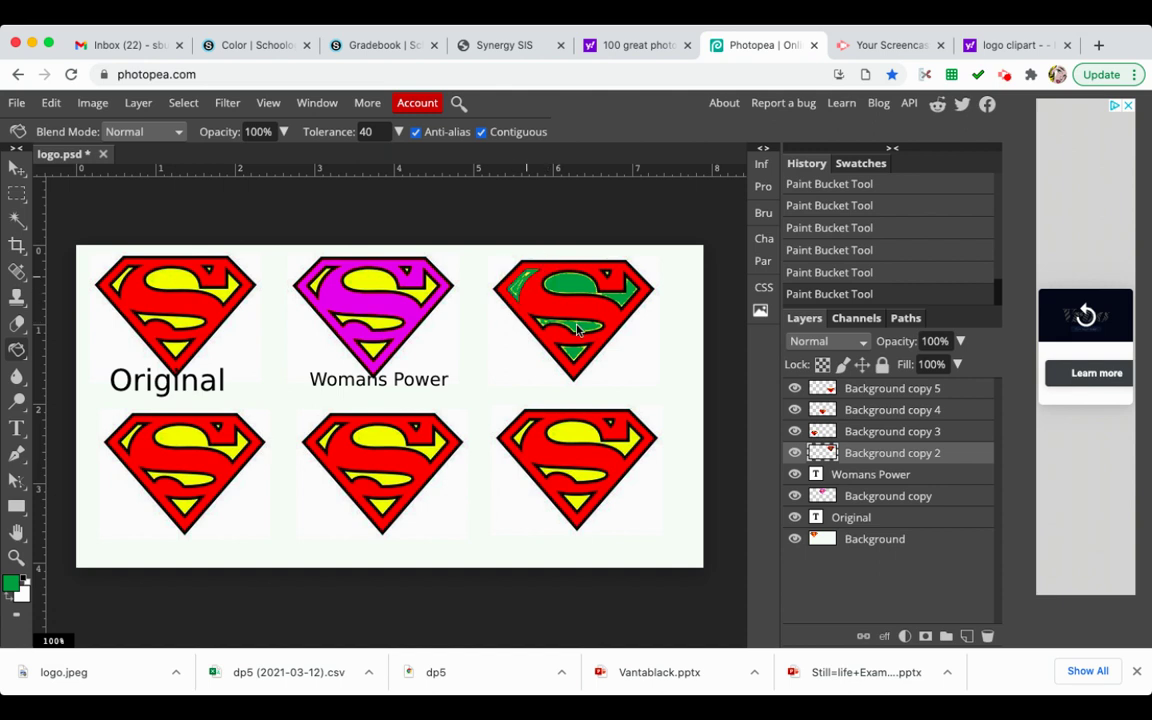
{"action": "left_click", "coordinate": [578, 328]}
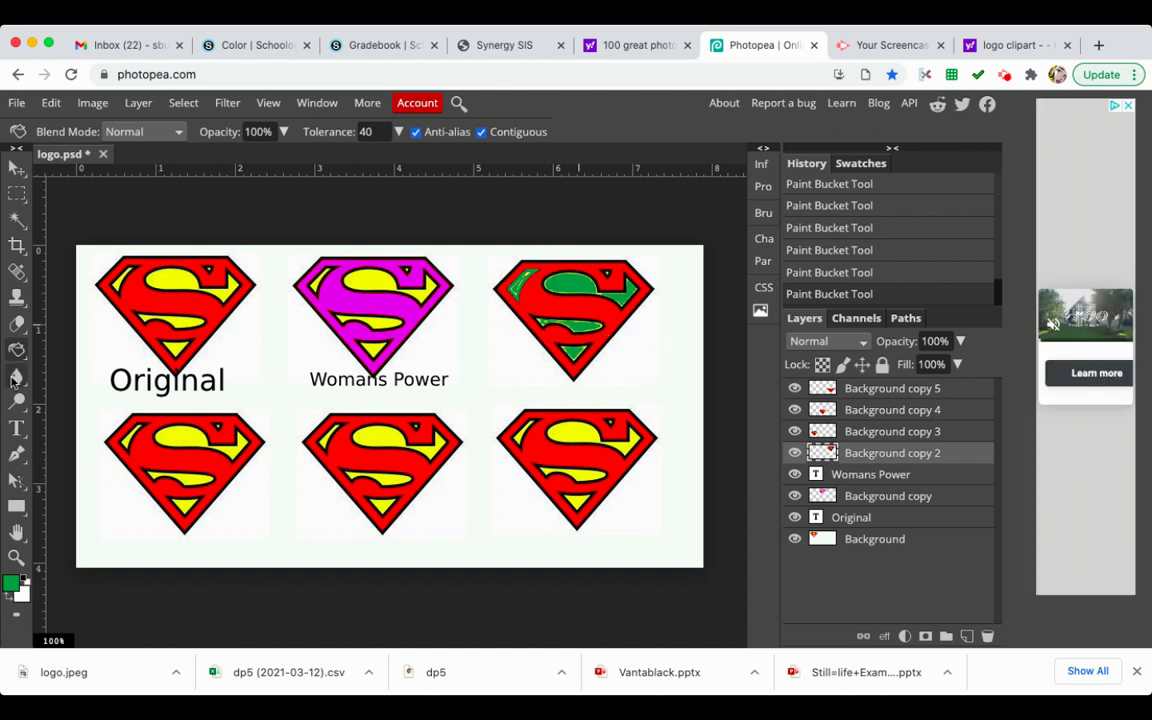
Add the text label "Nature Dude" at the base of the red and green logo and center it beneath the logo.
{"action": "left_click", "coordinate": [16, 428]}
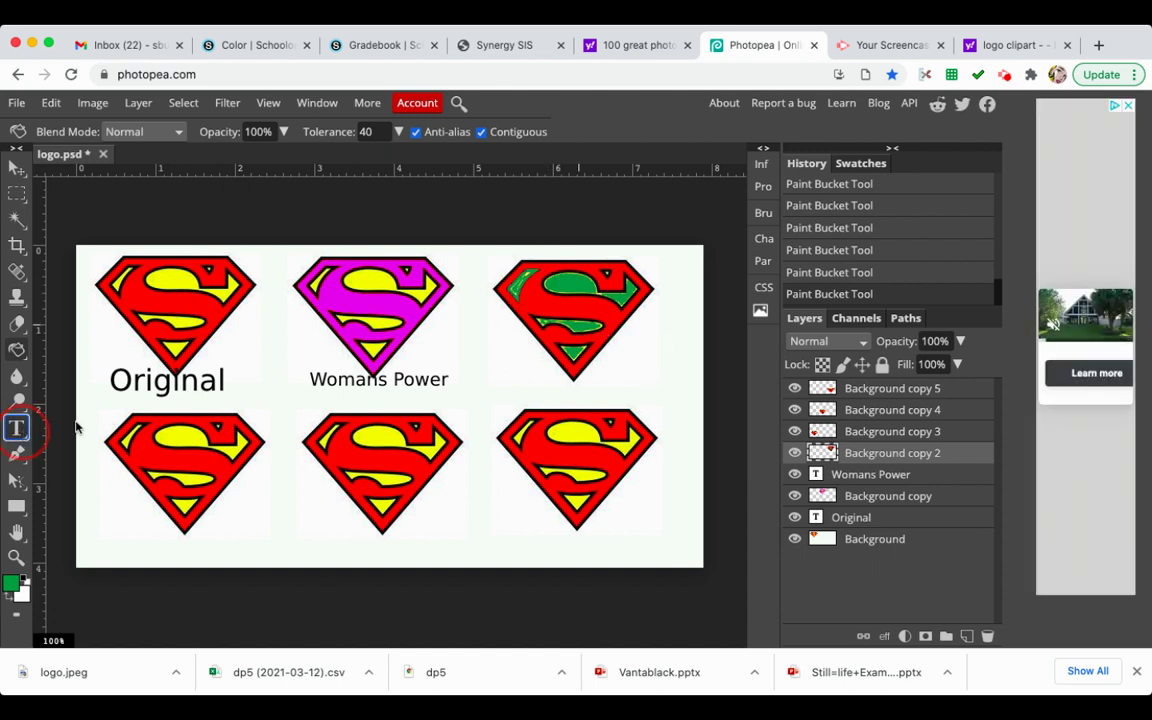
{"action": "left_click", "coordinate": [537, 372]}
{"action": "type", "text": "Name Gu"}
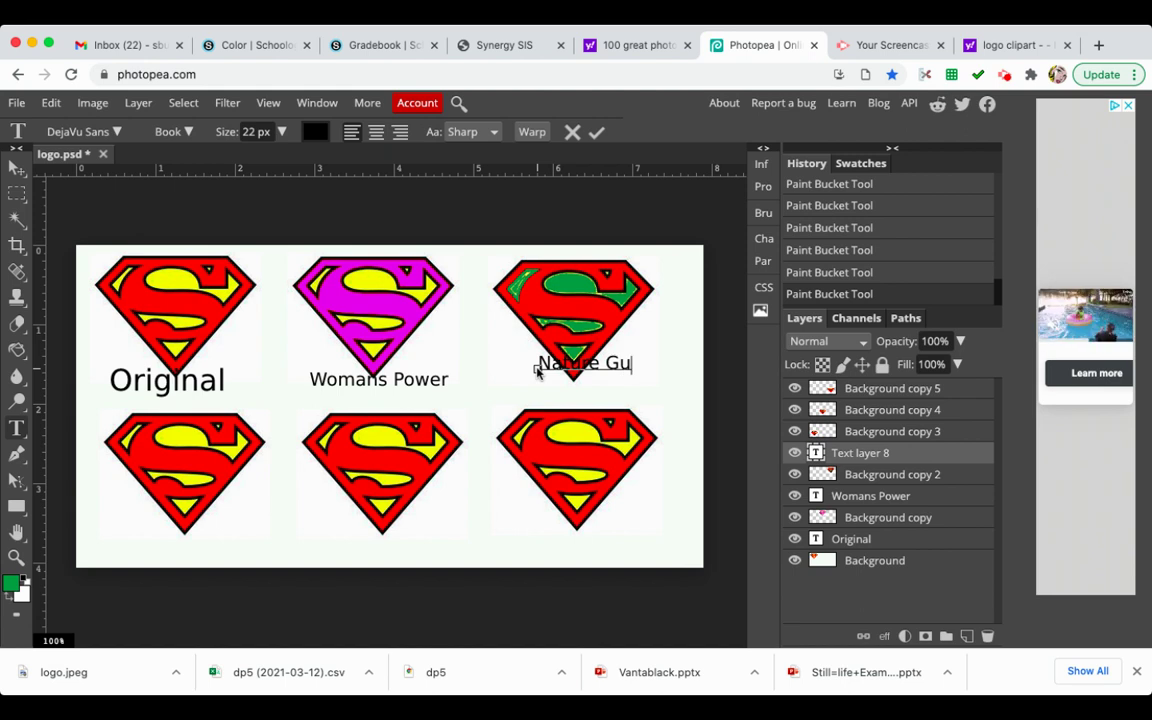
{"action": "key", "text": "BackSpace"}
{"action": "key", "text": "BackSpace"}
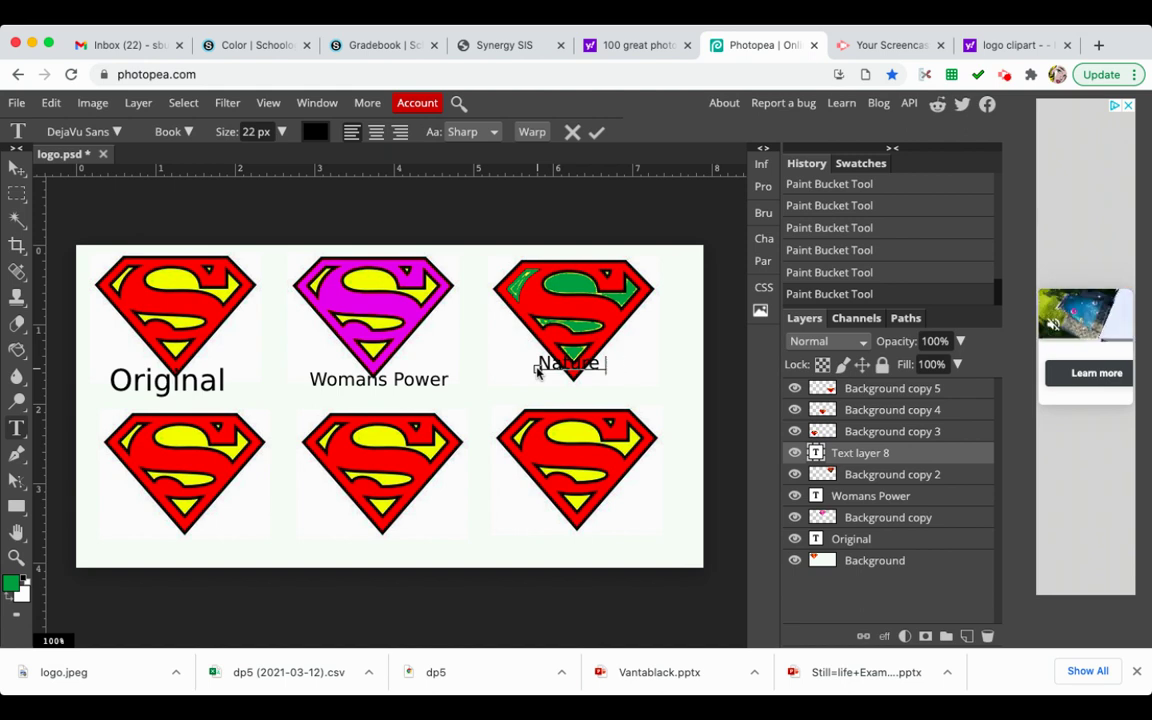
{"action": "type", "text": "D"}
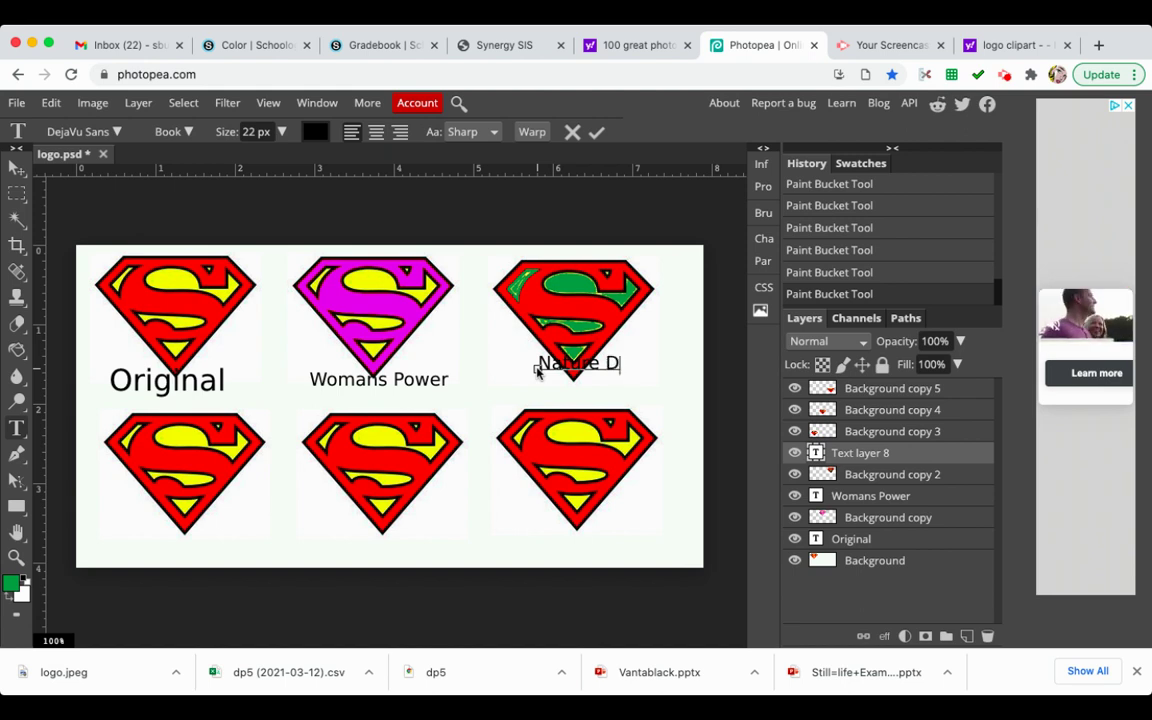
{"action": "type", "text": "ude"}
{"action": "left_click", "coordinate": [18, 172]}
{"action": "left_click_drag", "start_coordinate": [564, 371], "coordinate": [577, 388]}
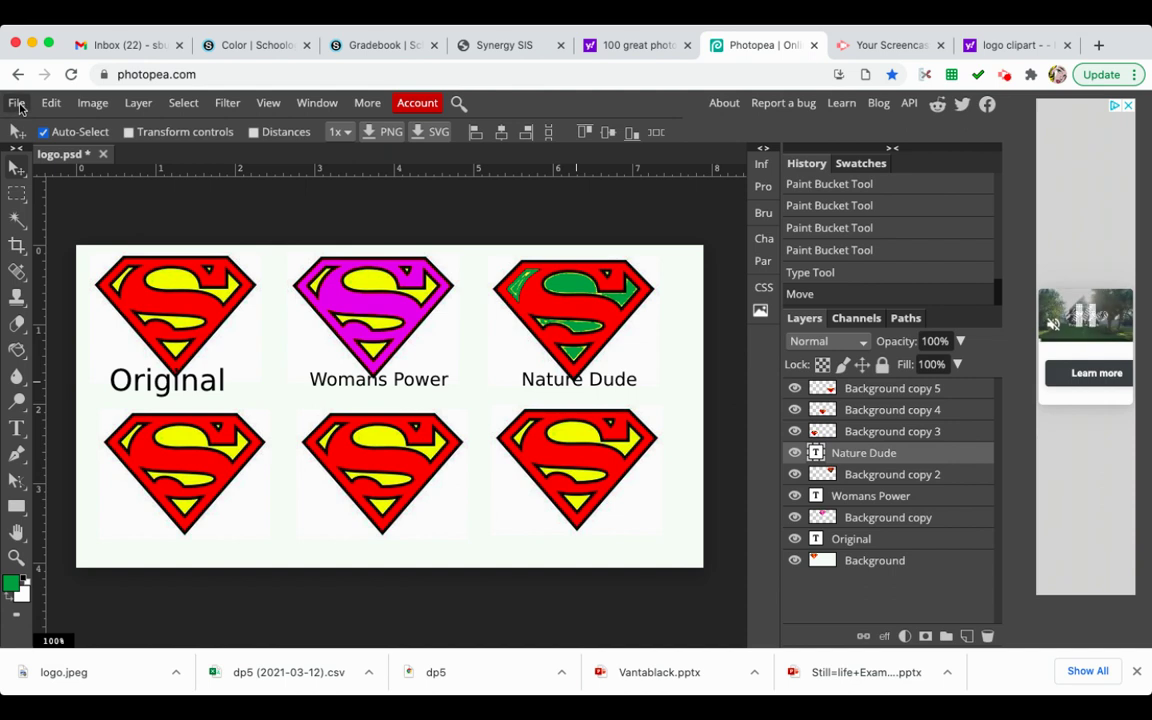
{"action": "left_click", "coordinate": [17, 102]}
{"action": "mouse_move", "coordinate": [30, 348]}
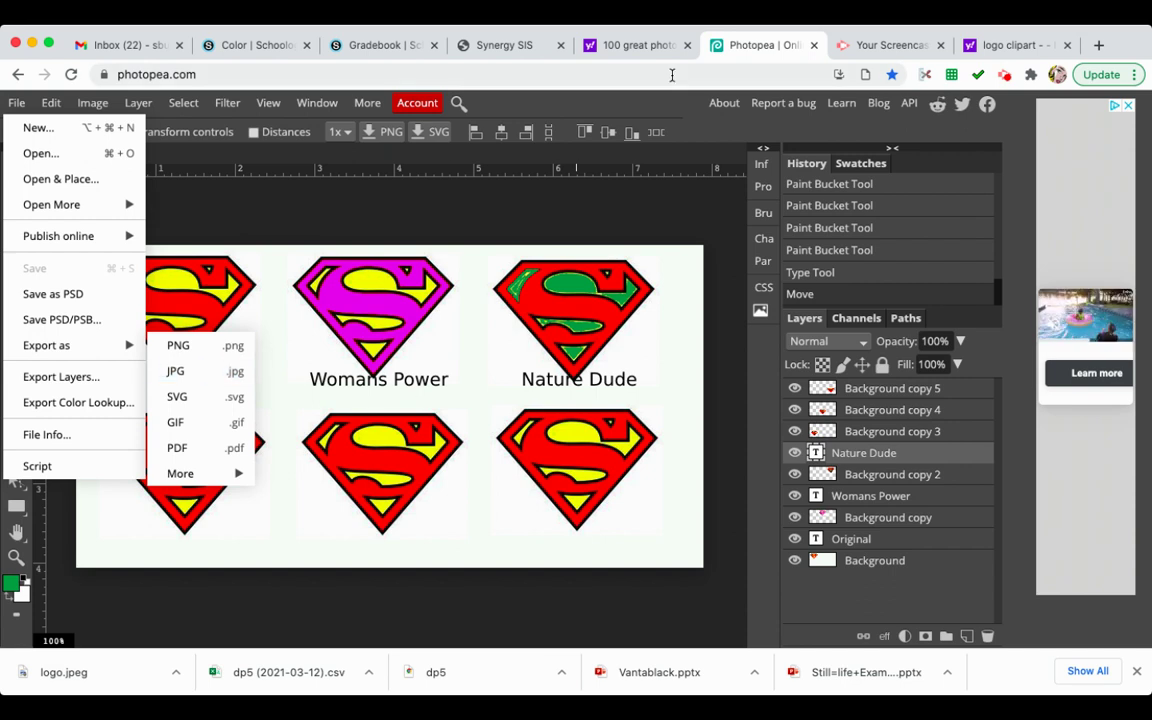
{"action": "left_click", "coordinate": [889, 47]}
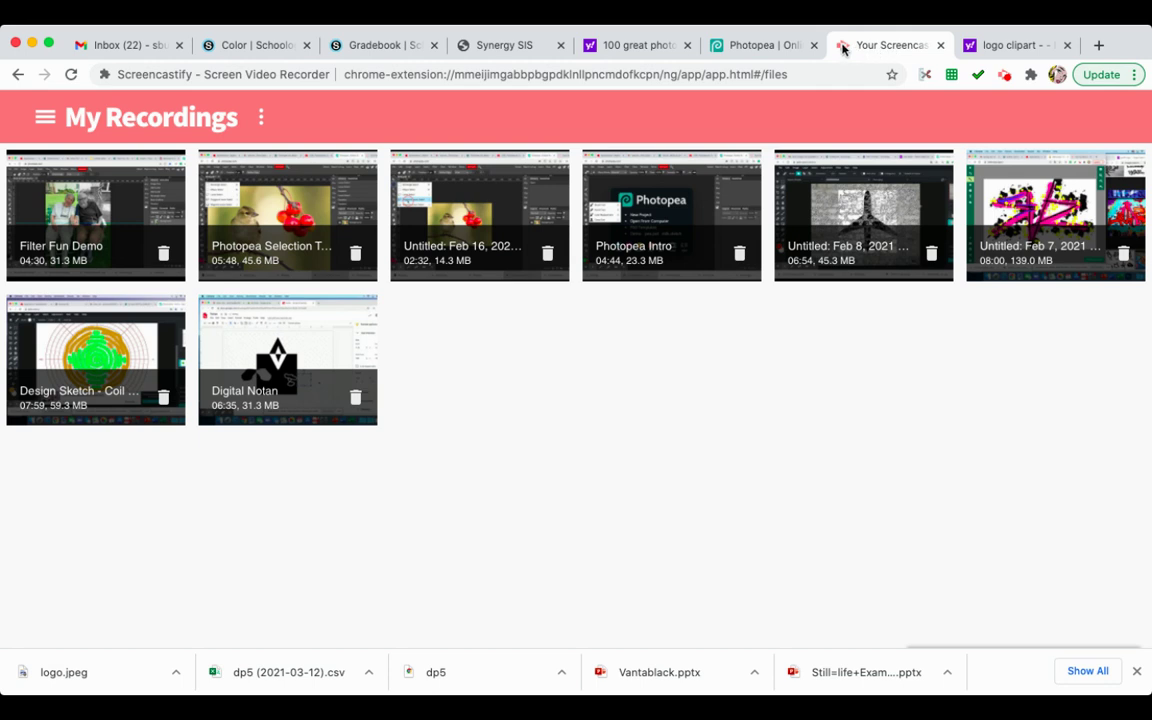
{"action": "left_click", "coordinate": [756, 50]}
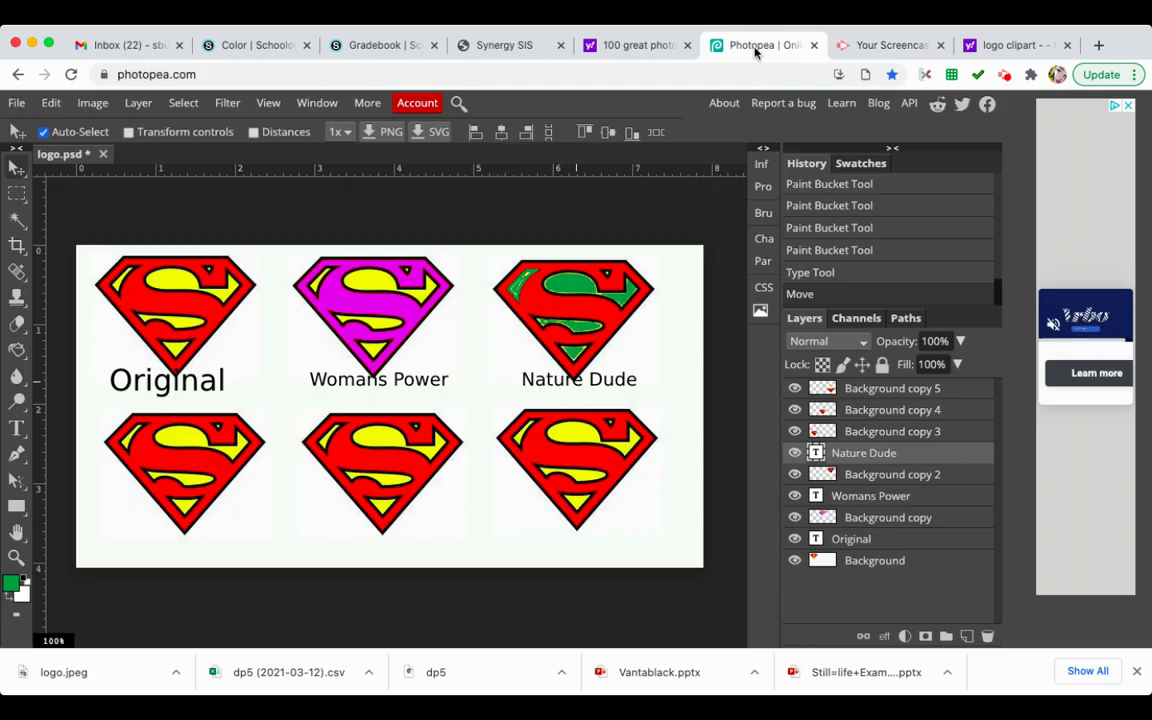